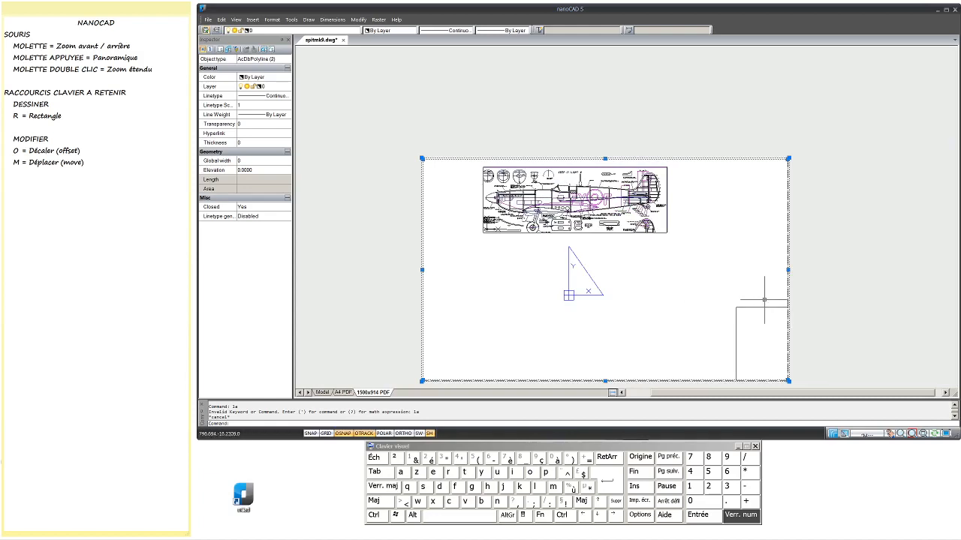
key("Escape")
left_click(749, 307)
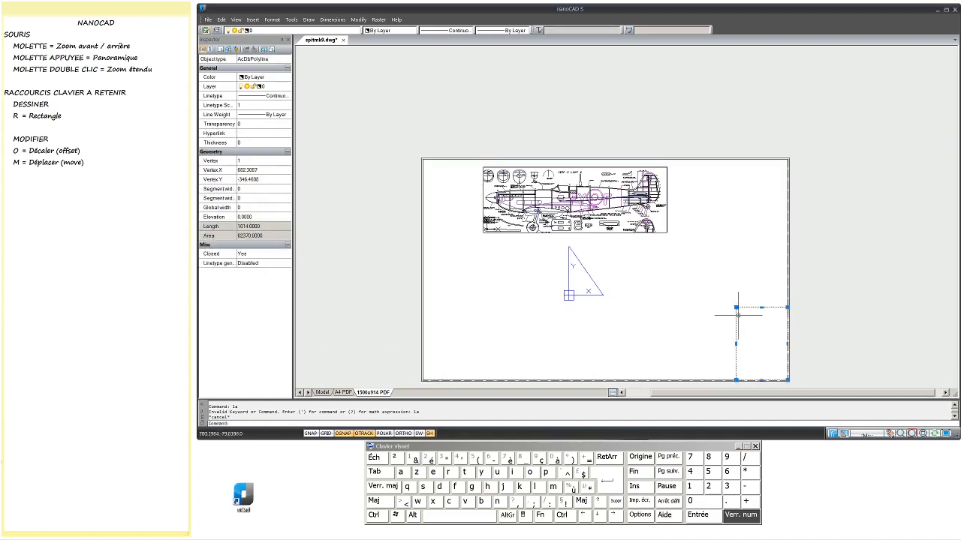
key("Escape")
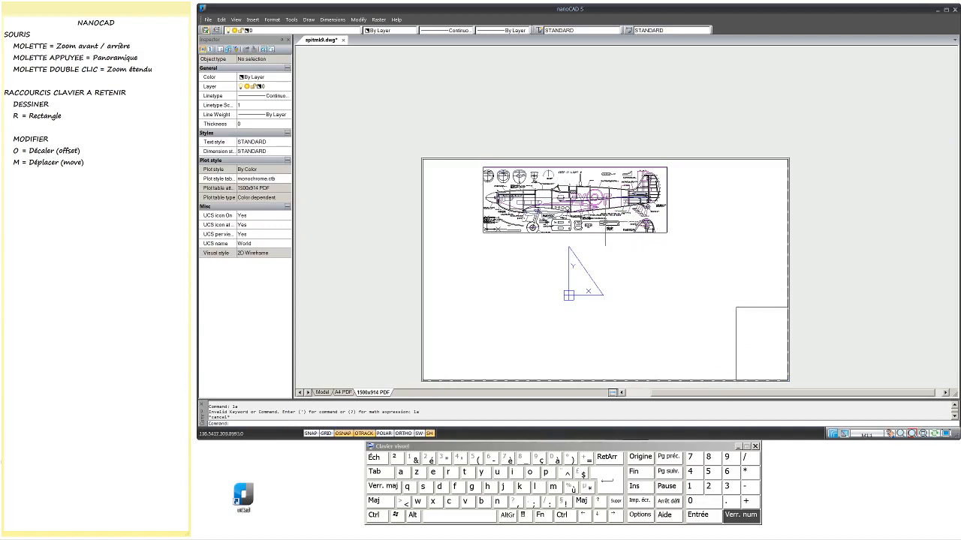
Activate the aircraft drawing's viewport, zoom its model view to shift the drawing inside the frame, and return to paper space.
left_click(553, 233)
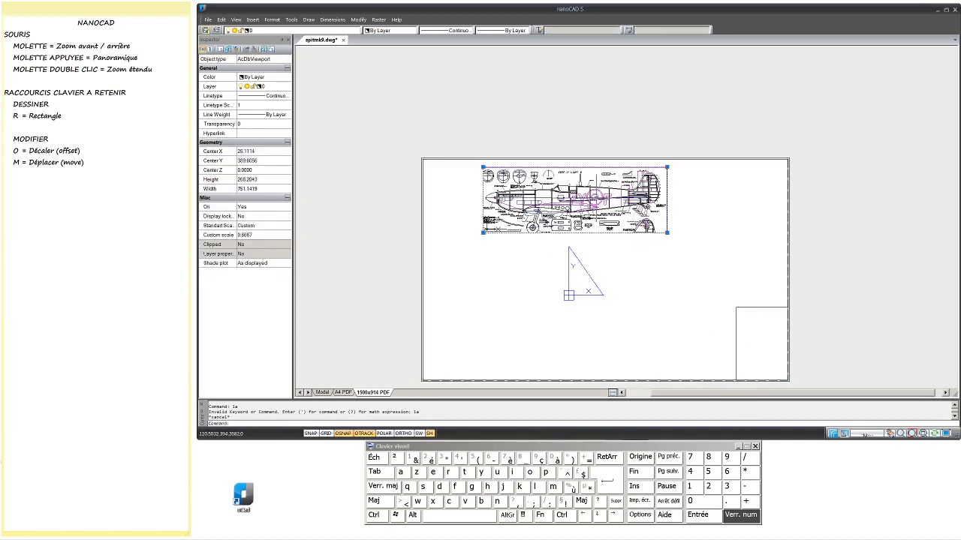
double_click(596, 199)
scroll(595, 199, "down", 5)
scroll(595, 199, "up", 5)
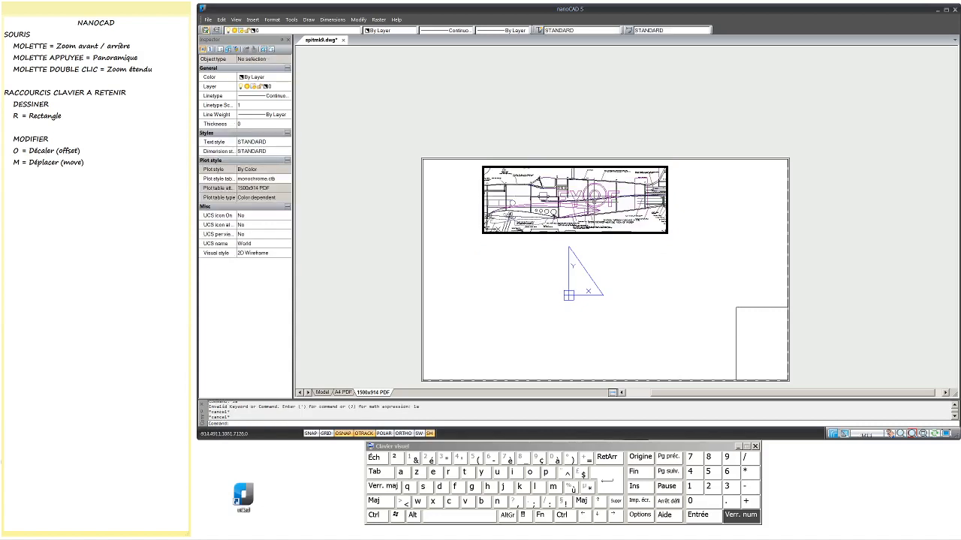
double_click(583, 246)
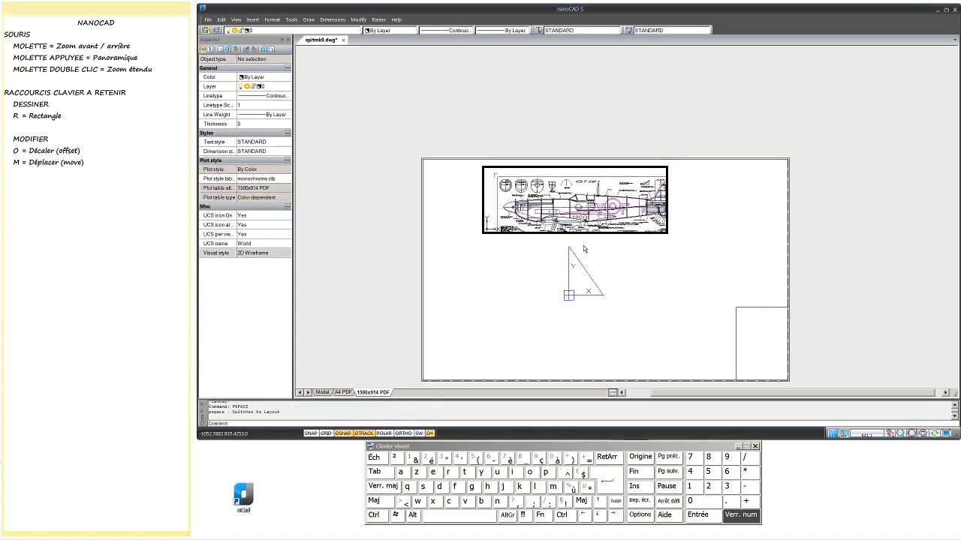
Set the aircraft viewport's custom scale to 1.
left_click(489, 232)
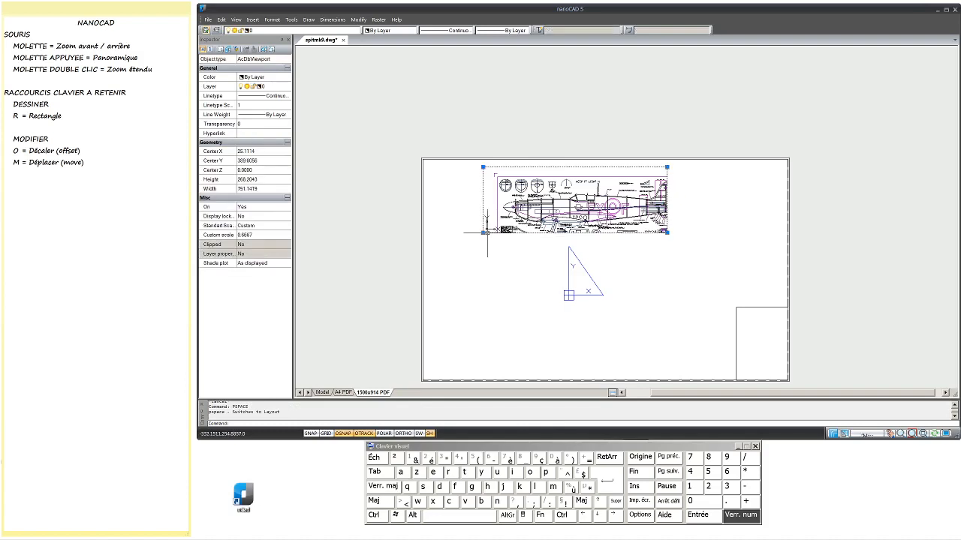
left_click(257, 235)
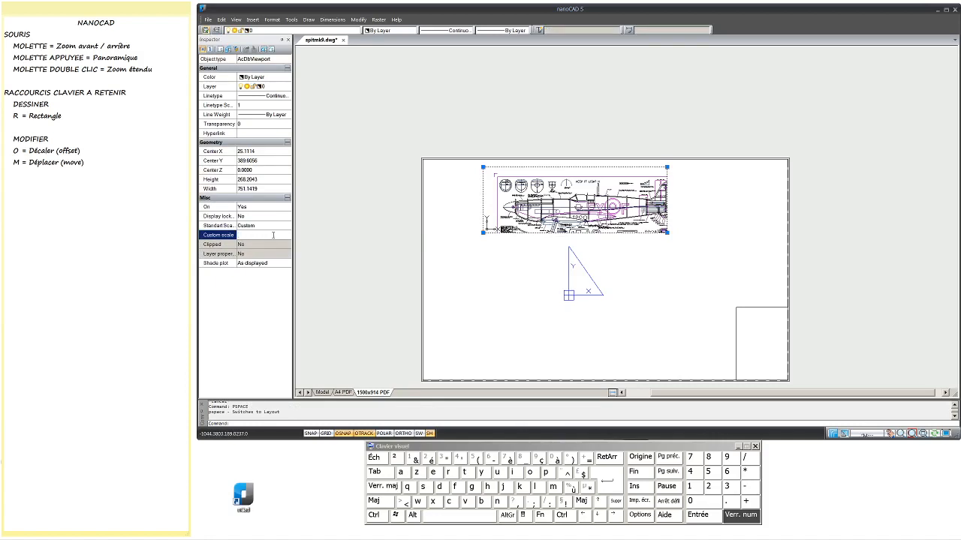
key("Return")
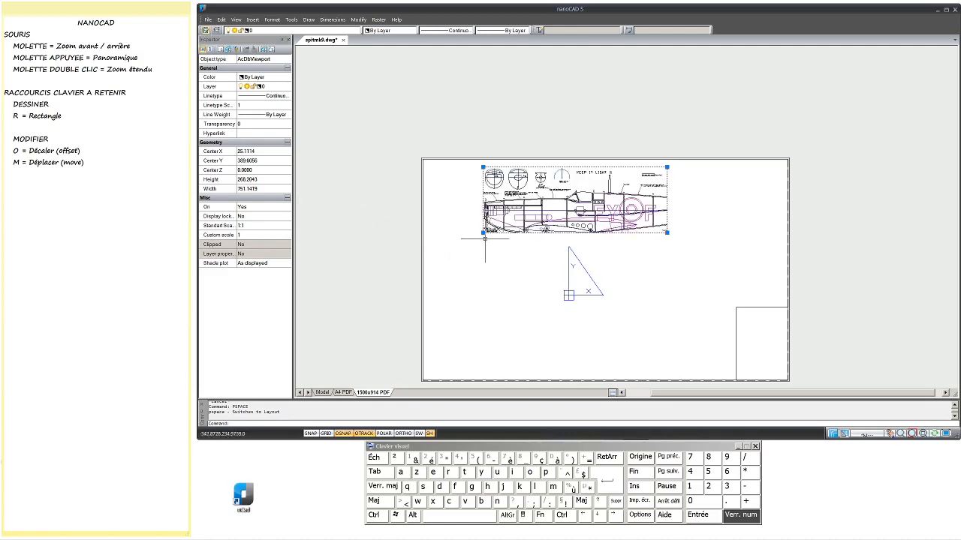
Stretch the viewport's lower corners outward until the frame is about 1241 wide and 352 high, showing the aircraft from nose to tail.
left_click(482, 232)
left_click(436, 249)
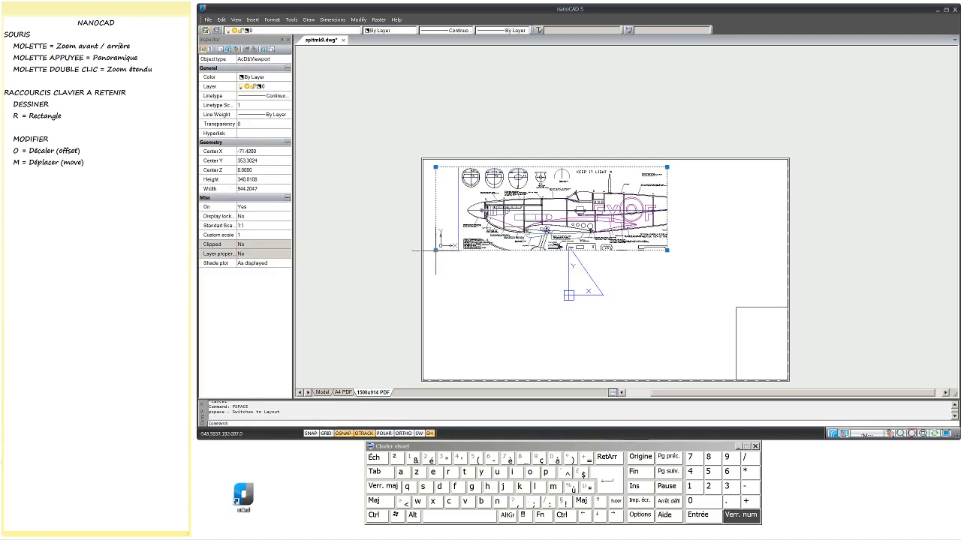
left_click(667, 250)
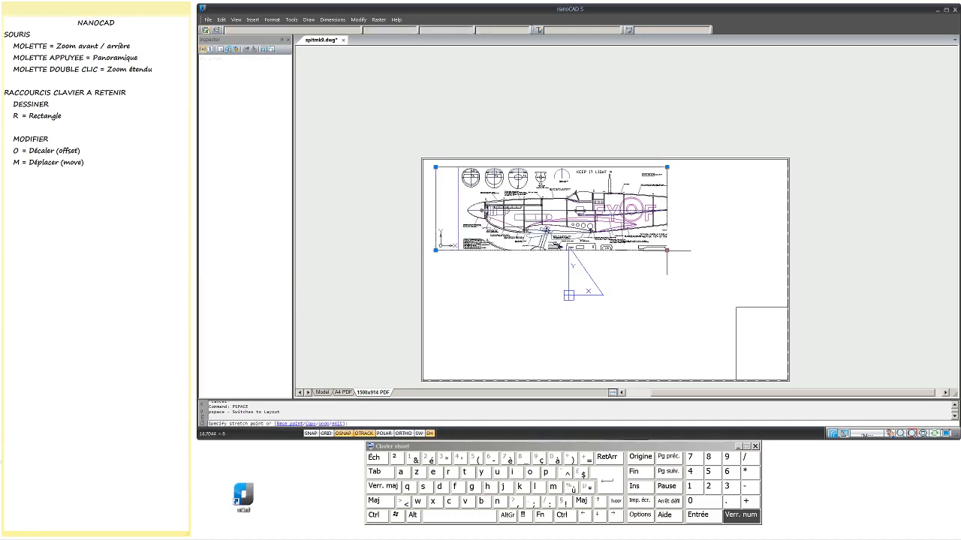
left_click(769, 254)
left_click(769, 253)
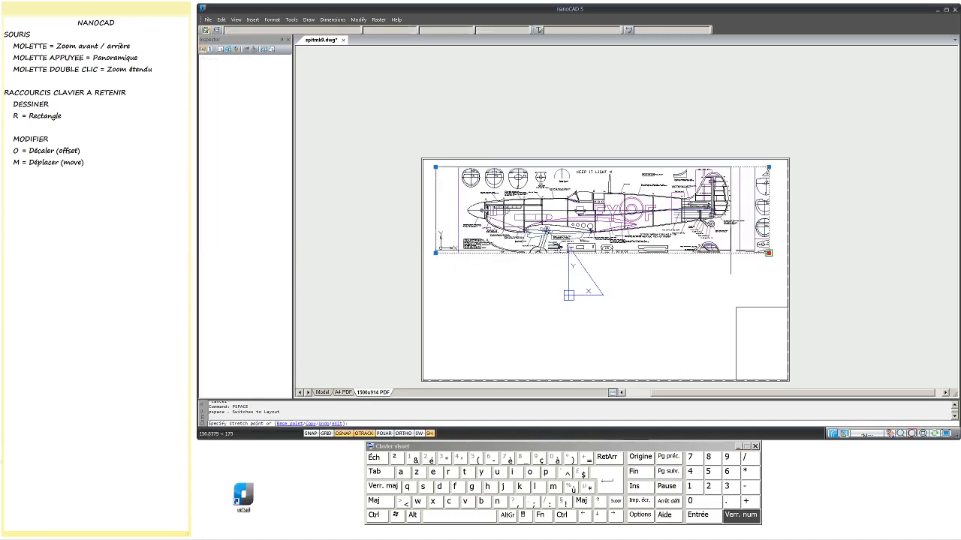
left_click(739, 252)
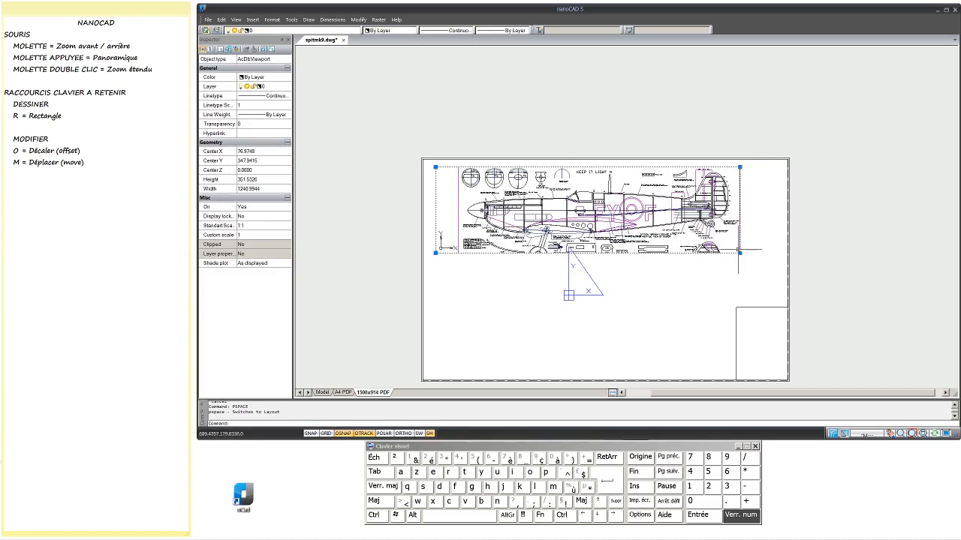
Pull the viewport's lower-left corner inward to trim the empty margin, making the frame about 1137 wide and 342 high.
left_click(436, 253)
scroll(464, 254, "up", 4)
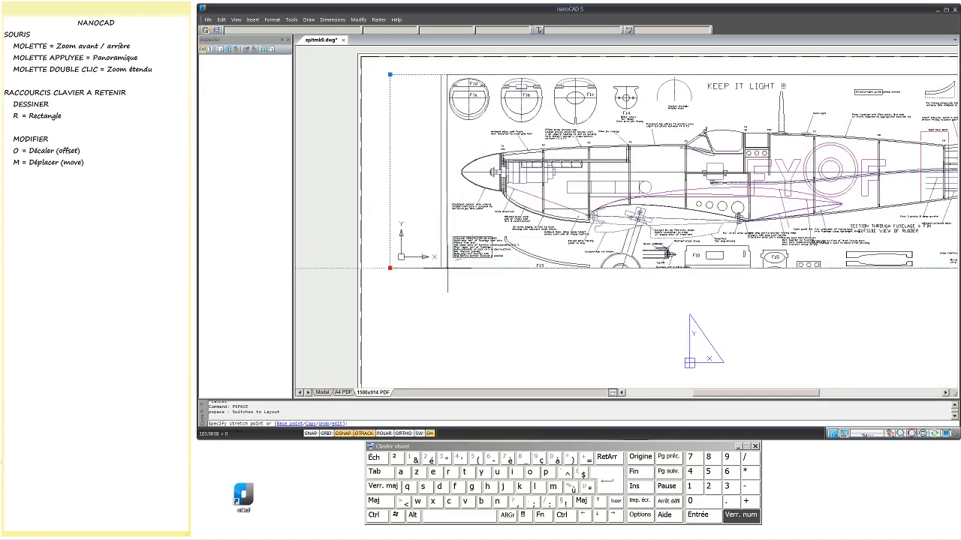
left_click(447, 267)
scroll(451, 268, "down", 4)
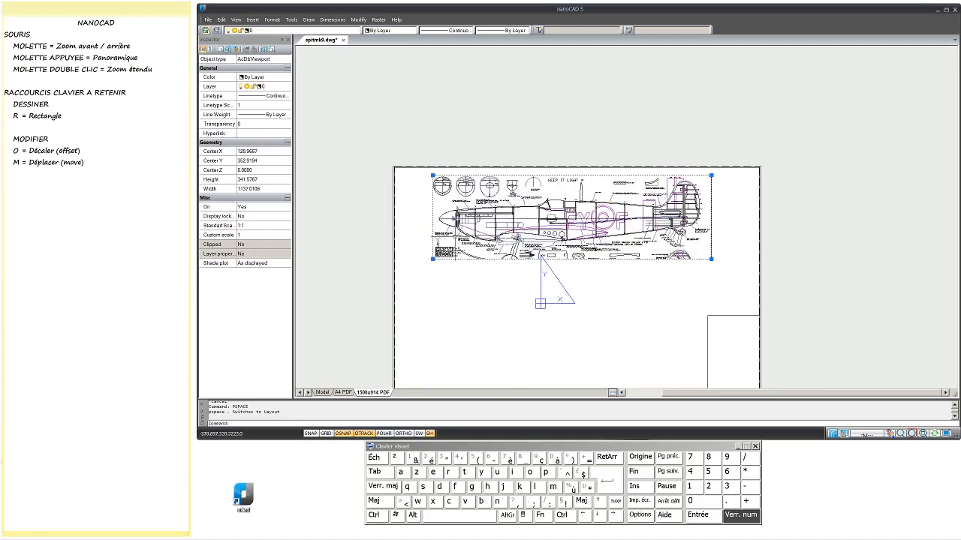
Extend the viewport downward from its lower-left corner to a height of about 409, keeping the left edge vertically aligned.
scroll(454, 229, "up", 5)
scroll(436, 172, "down", 3)
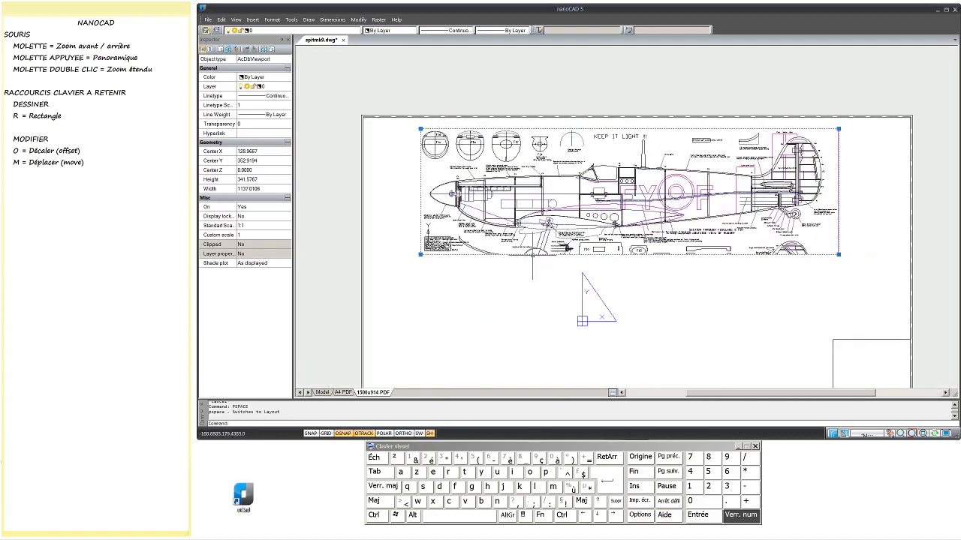
left_click(421, 254)
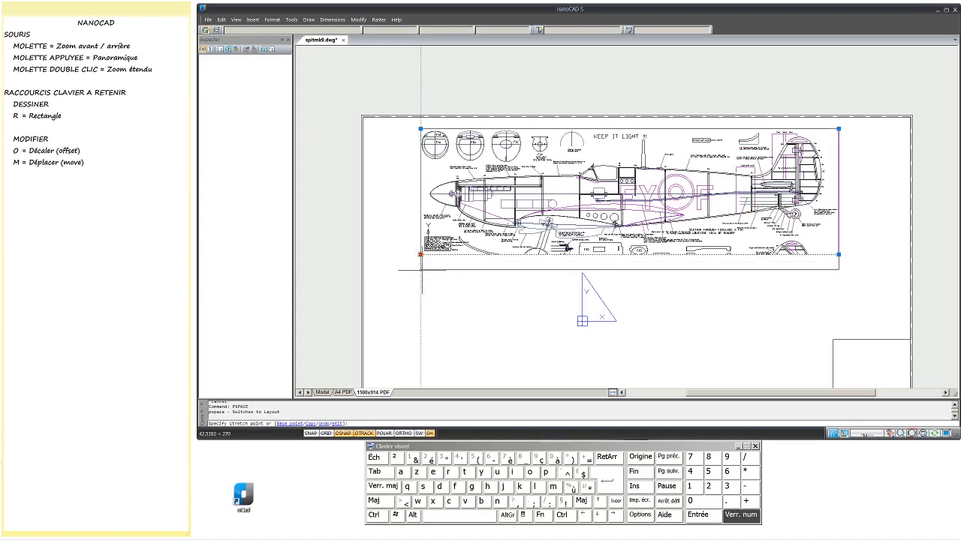
left_click(421, 269)
left_click(421, 269)
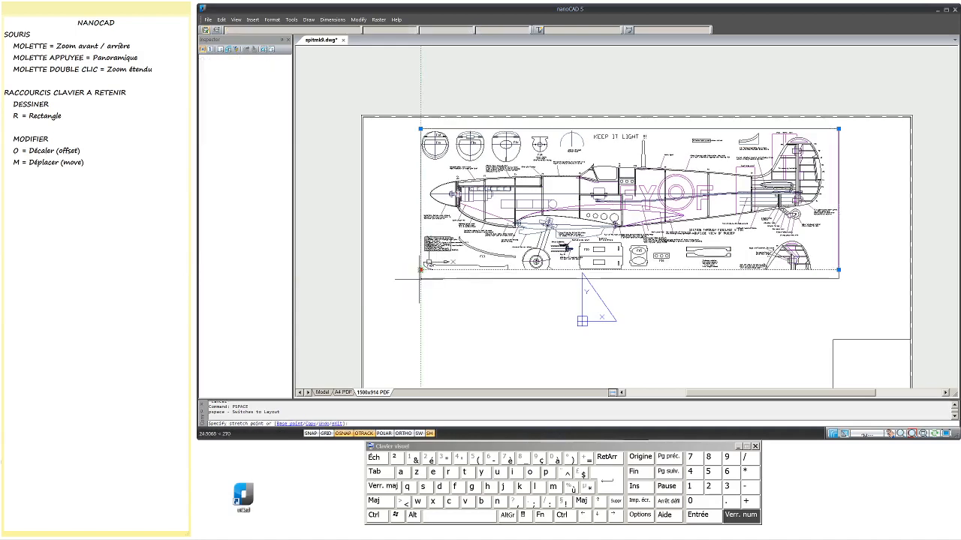
left_click(421, 278)
middle_click_drag(638, 259, 641, 267)
key("Escape")
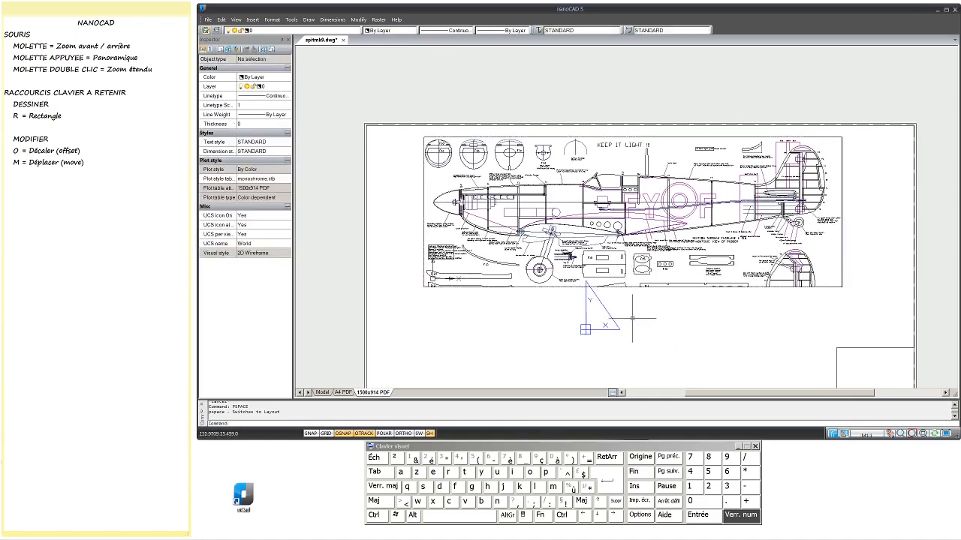
Lock the aircraft viewport's display by setting its display lock to Yes, and clear the selection.
left_click(544, 287)
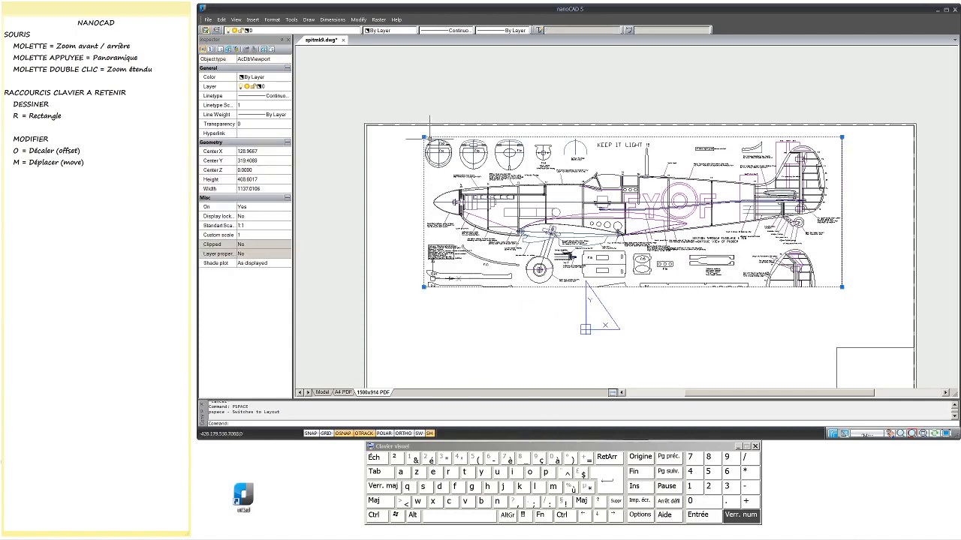
left_click(249, 235)
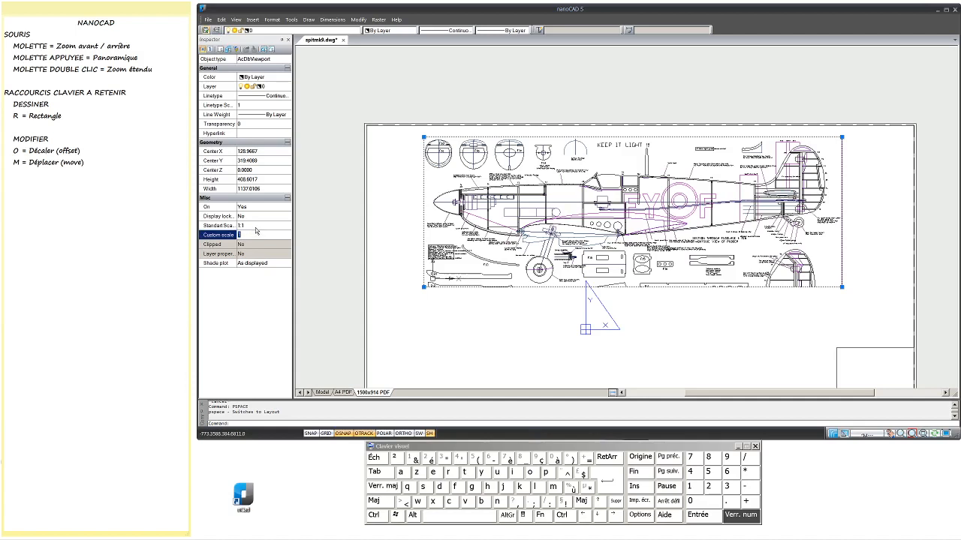
left_click(258, 217)
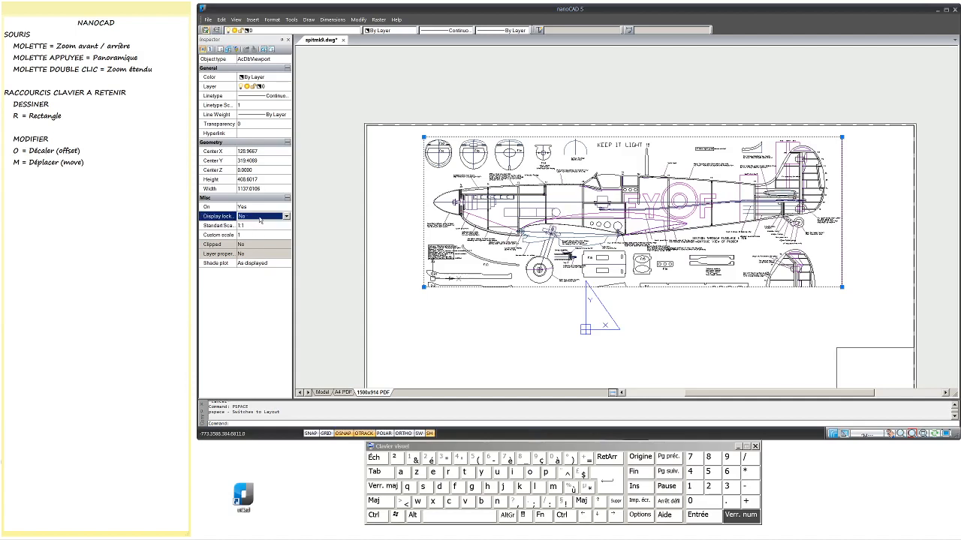
left_click(259, 217)
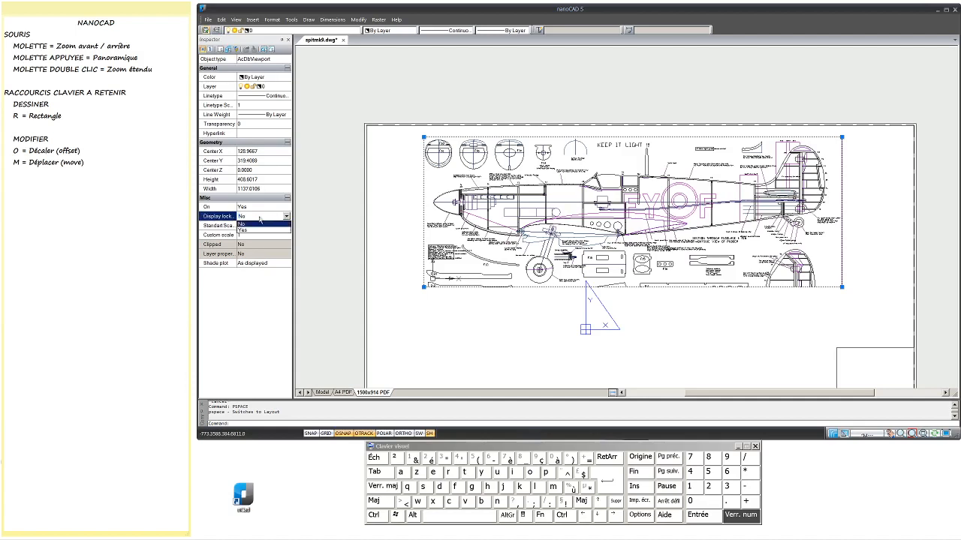
left_click(258, 230)
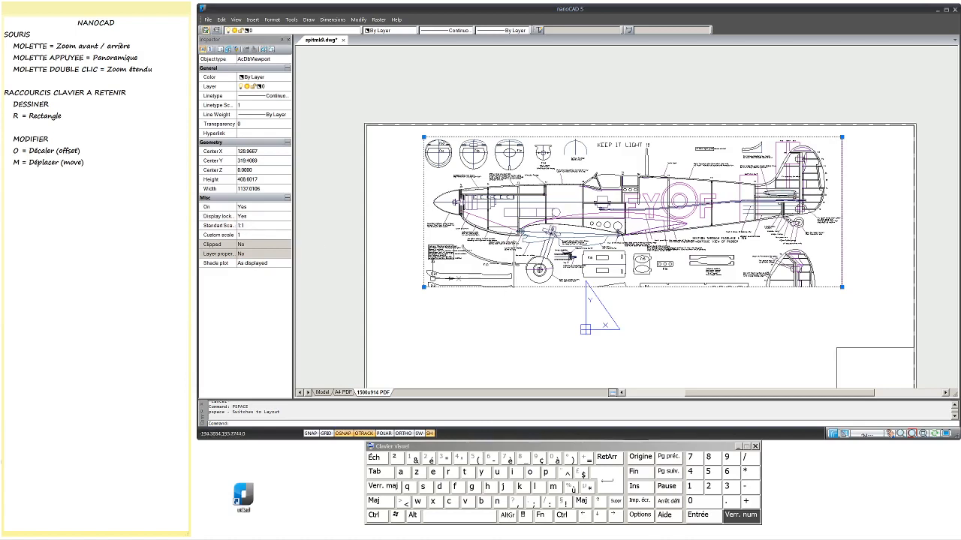
key("Escape")
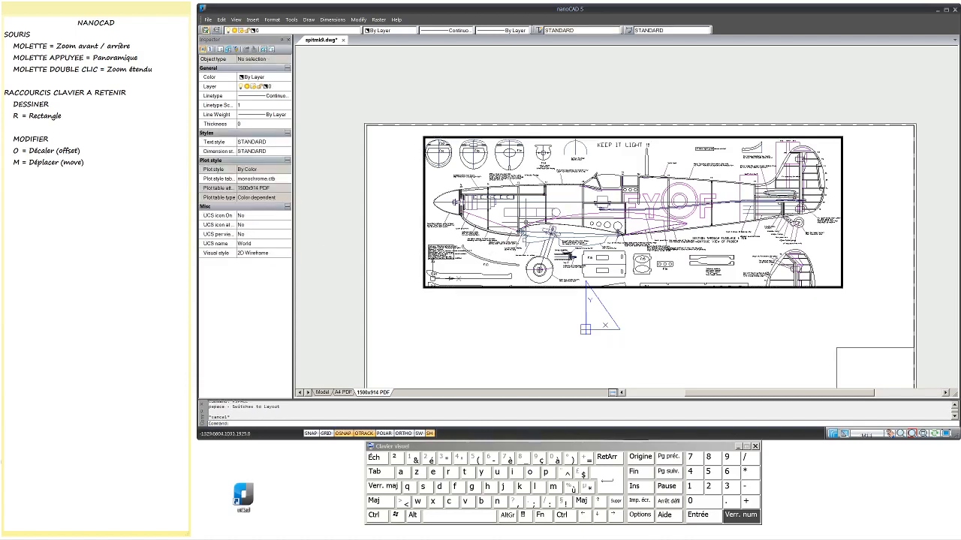
Test zooming and panning inside the locked viewport, and return to paper space.
scroll(526, 222, "down", 4)
scroll(526, 222, "up", 6)
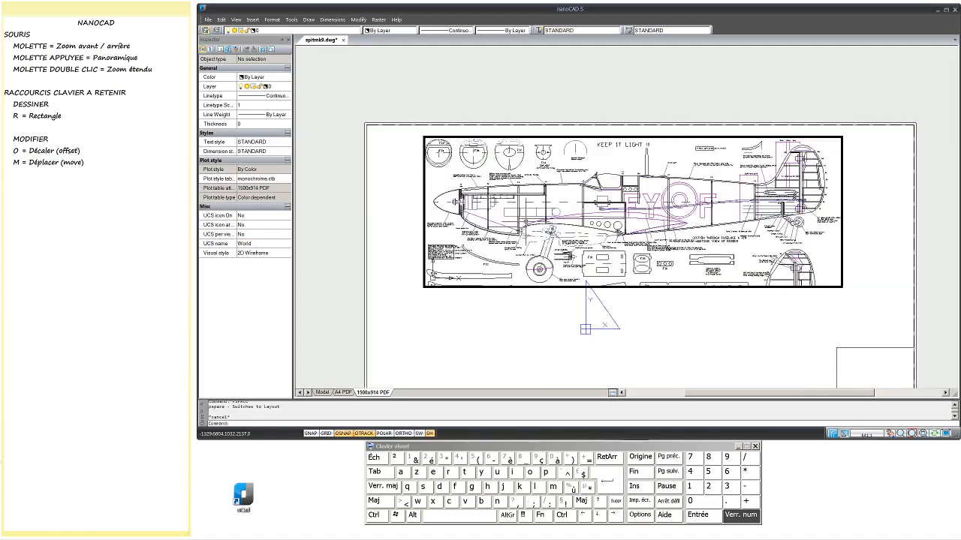
scroll(525, 223, "down", 2)
middle_click_drag(525, 222, 435, 221)
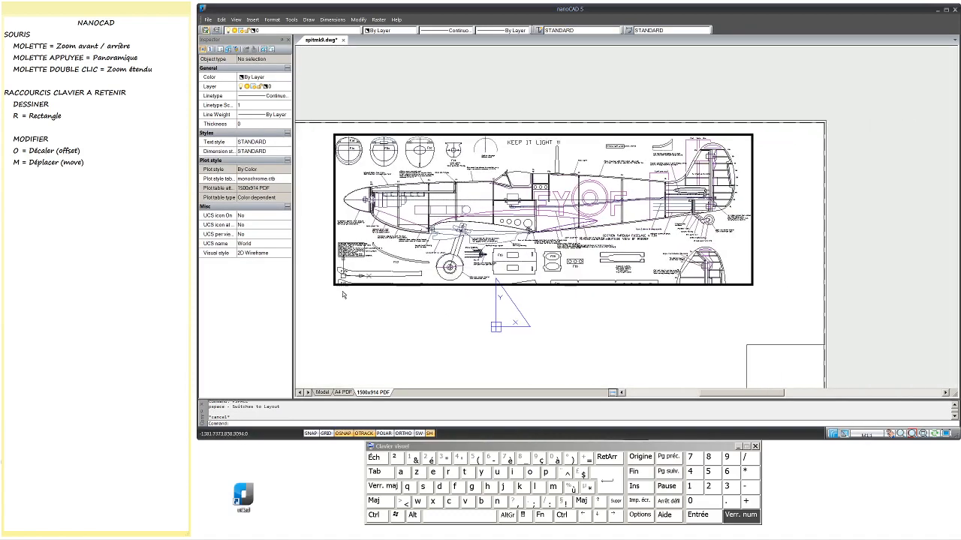
double_click(327, 235)
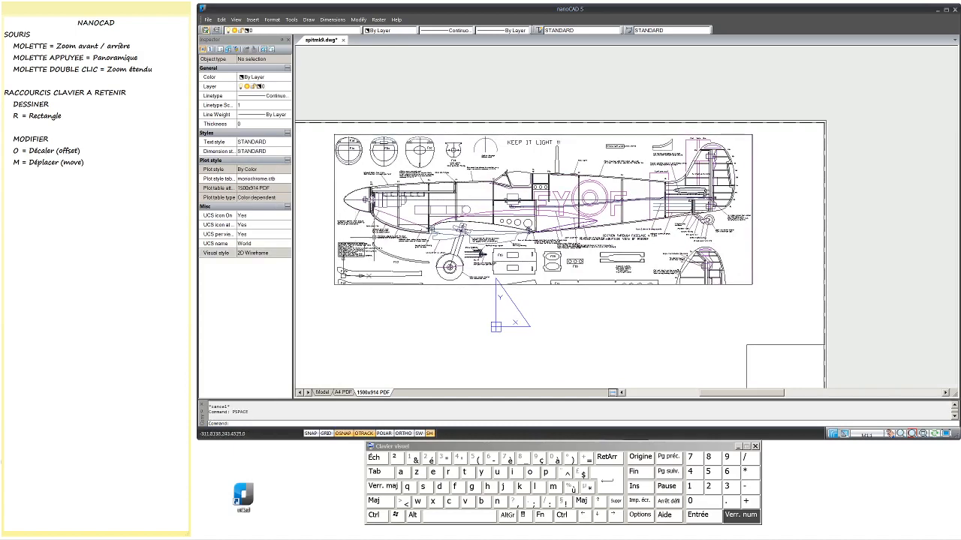
Switch twice between the locked viewport's model space and the layout's paper space, ending in paper space.
double_click(425, 225)
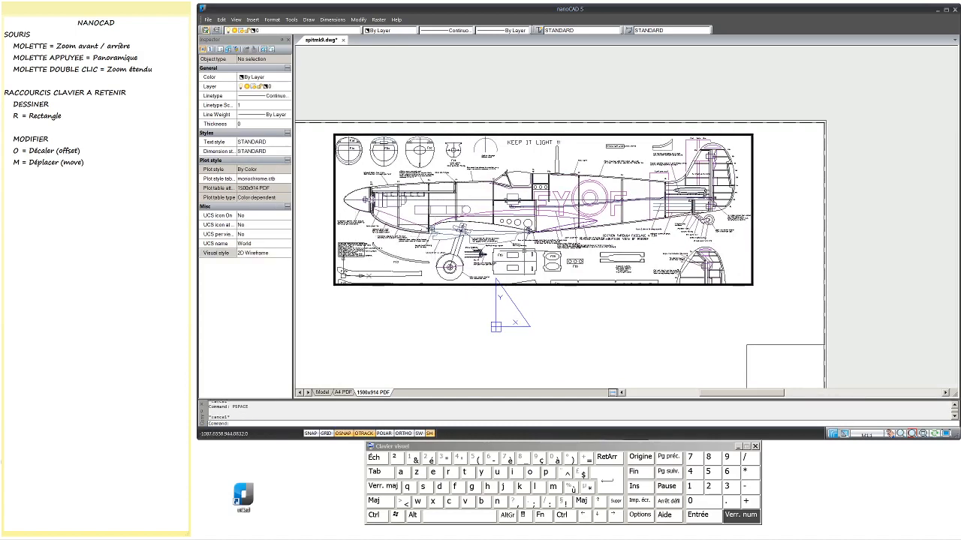
double_click(473, 303)
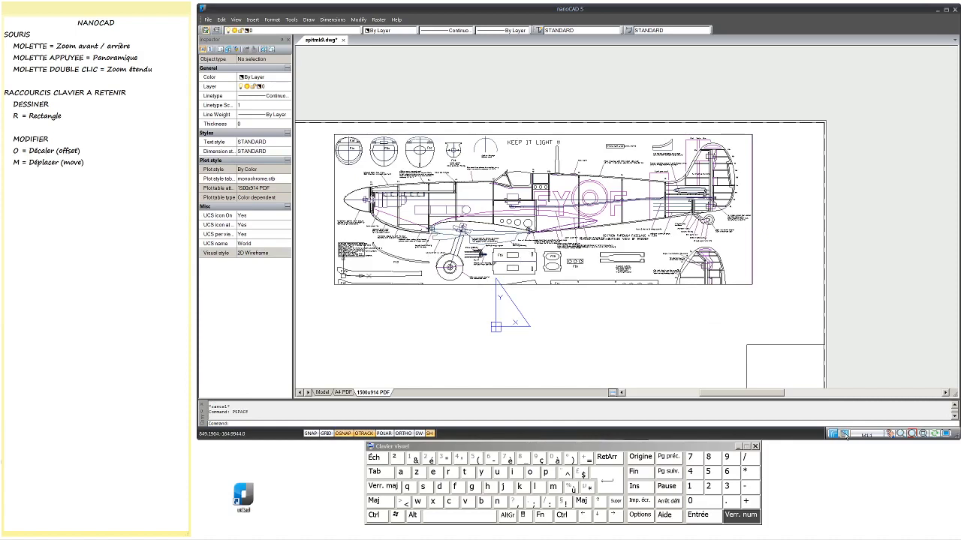
double_click(624, 242)
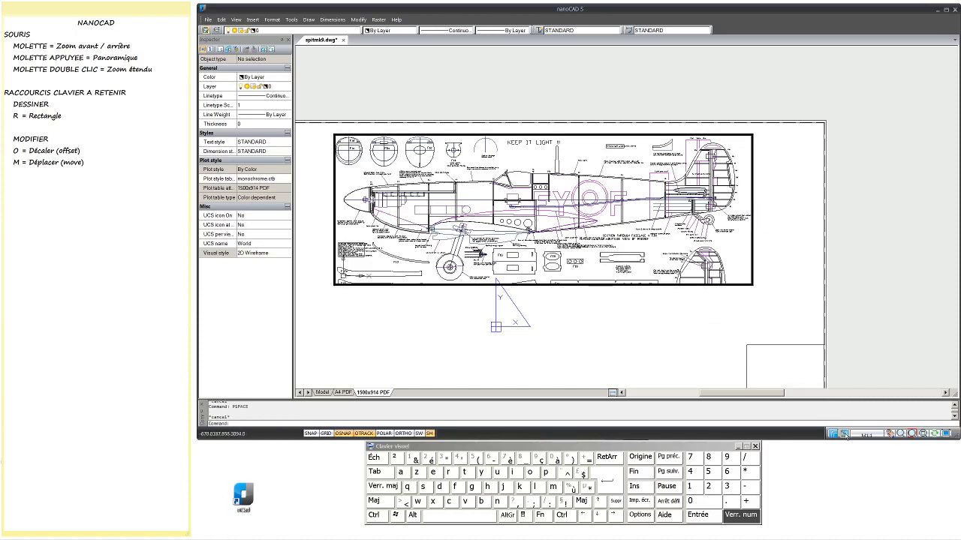
left_click(844, 435)
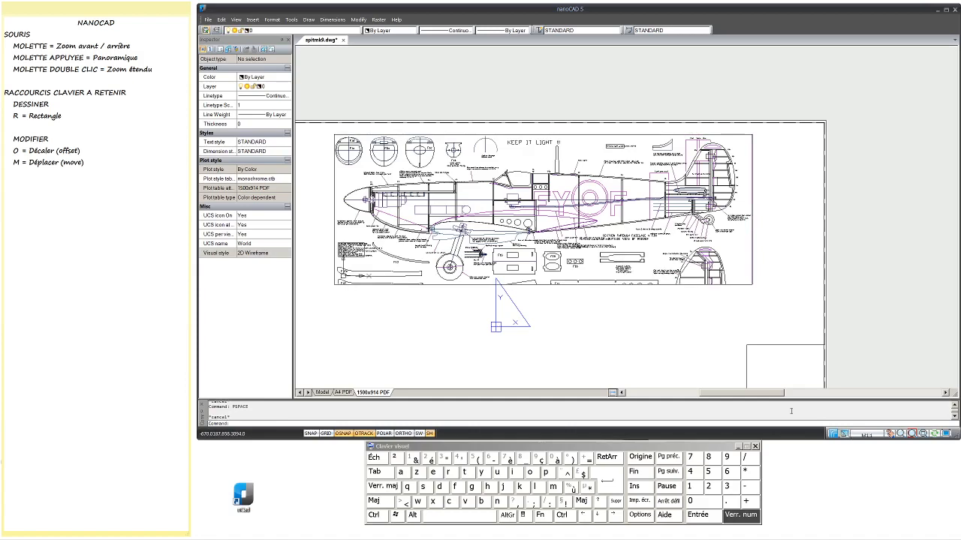
Examine the fuselage around formers F4 and F5 up close, first from paper space and again with the locked viewport active.
middle_click_drag(424, 225, 501, 229)
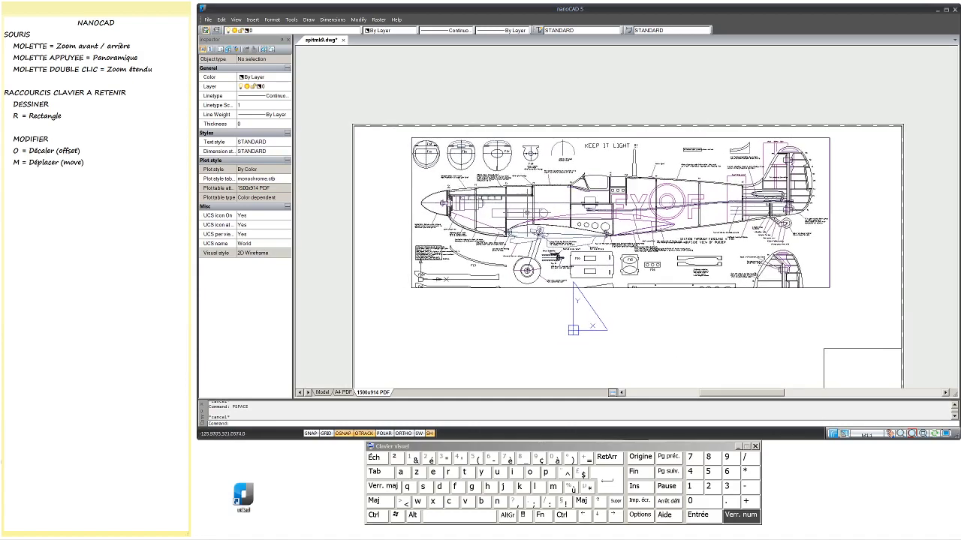
scroll(559, 205, "up", 4)
mouse_move(562, 208)
middle_mouse_down()
mouse_move(562, 268)
mouse_move(562, 251)
middle_mouse_up()
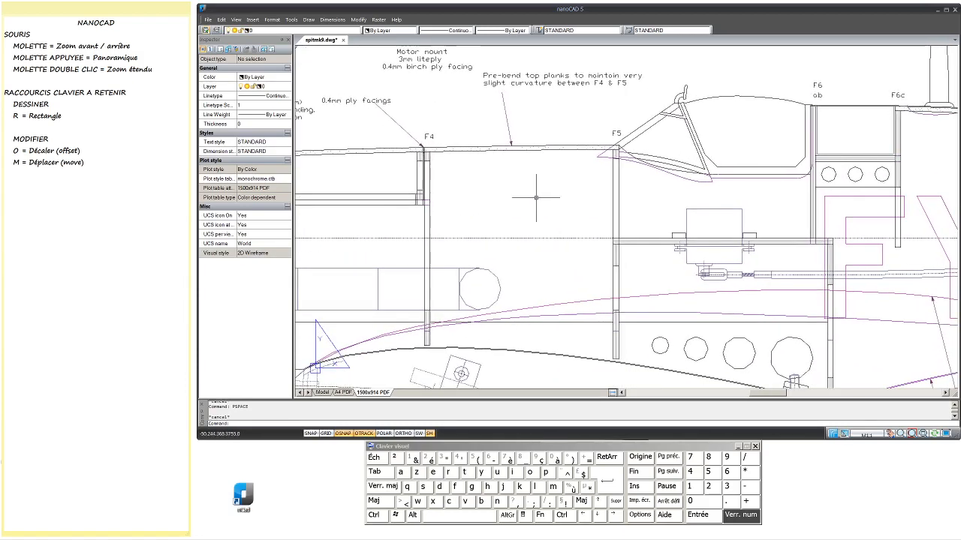
double_click(562, 226)
scroll(561, 225, "down", 3)
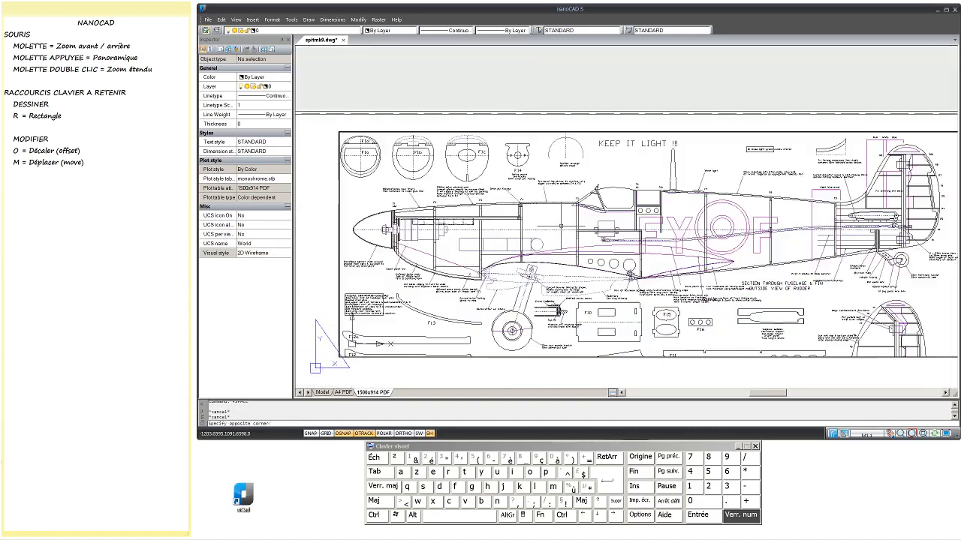
scroll(559, 225, "up", 5)
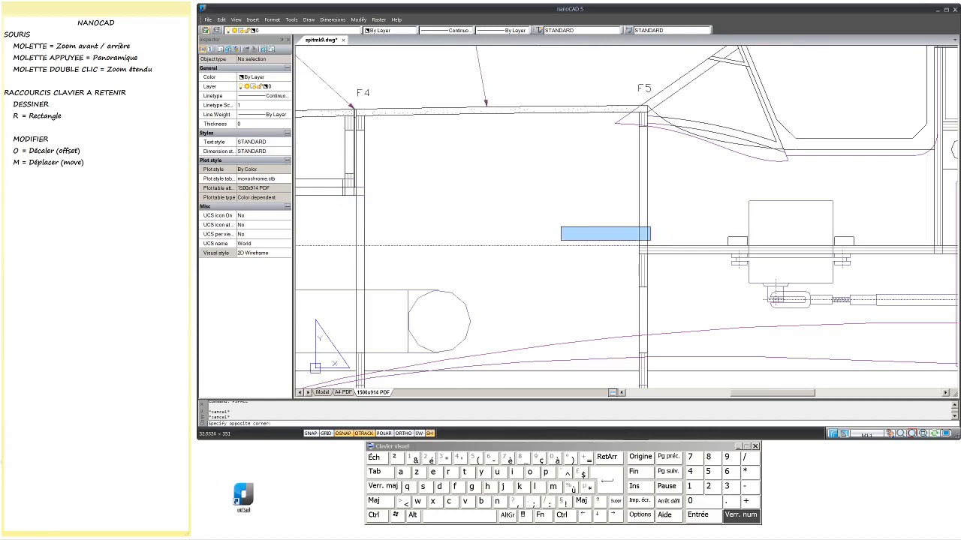
Leave the locked viewport's model space and return to the layout's paper space, with the whole aircraft in view.
scroll(645, 241, "down", 8)
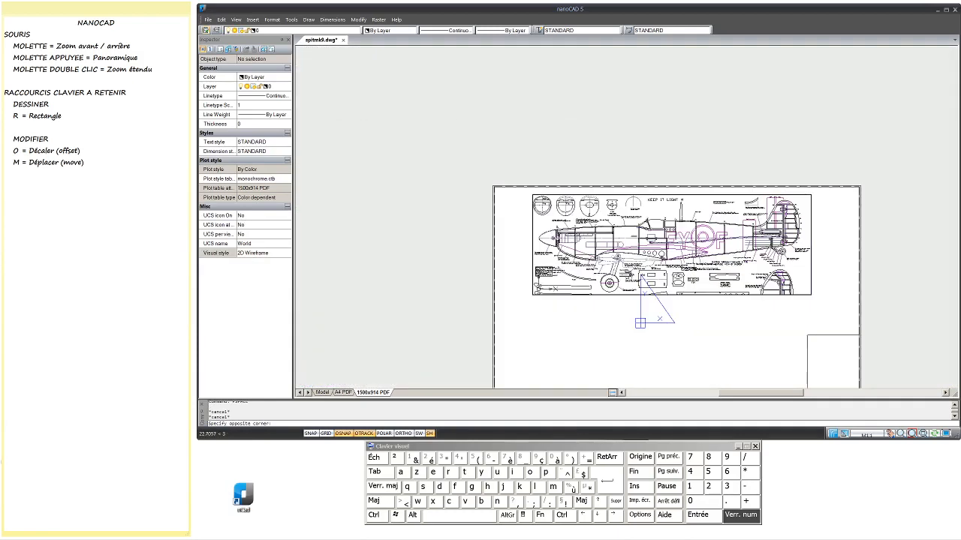
middle_click_drag(645, 241, 613, 231)
double_click(622, 274)
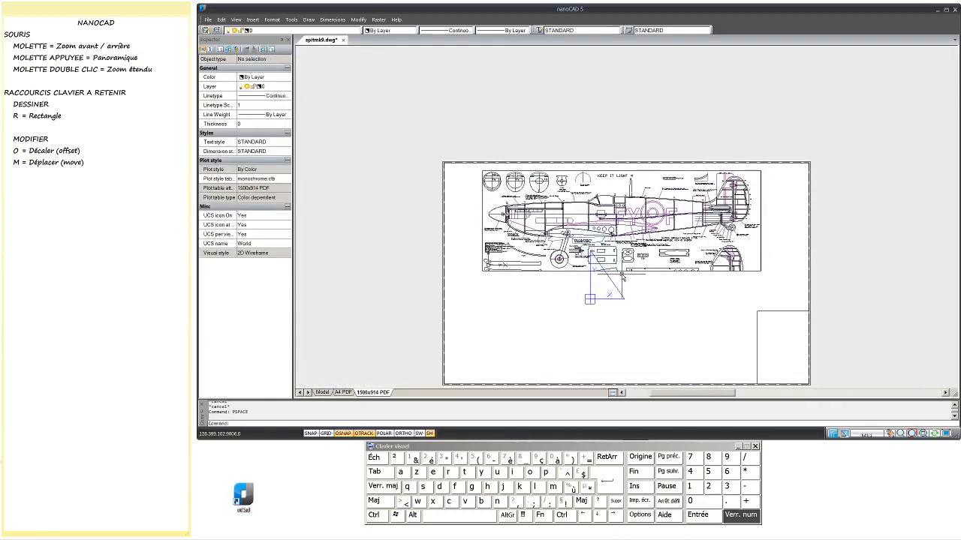
scroll(539, 260, "up", 1)
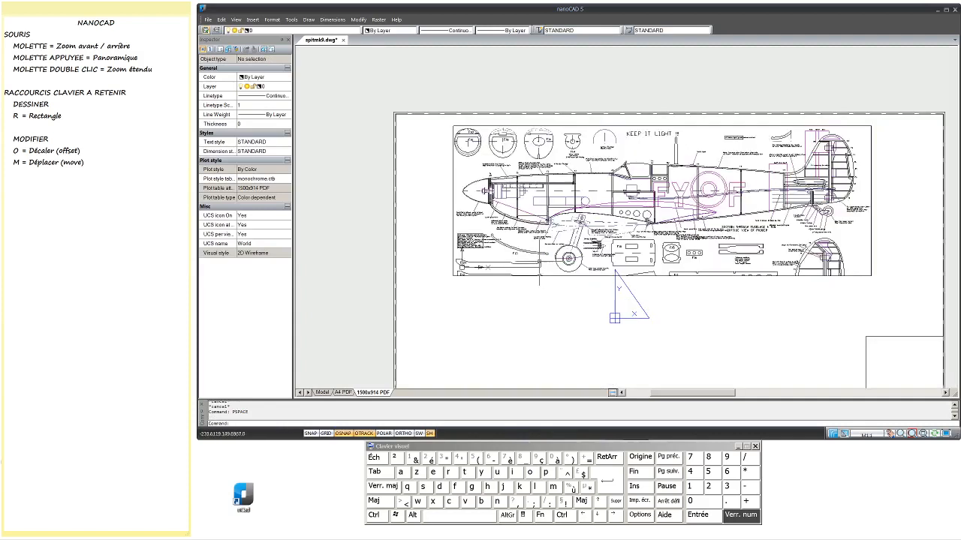
Select the aircraft viewport and review the existing layers in the layer list.
left_click(465, 275)
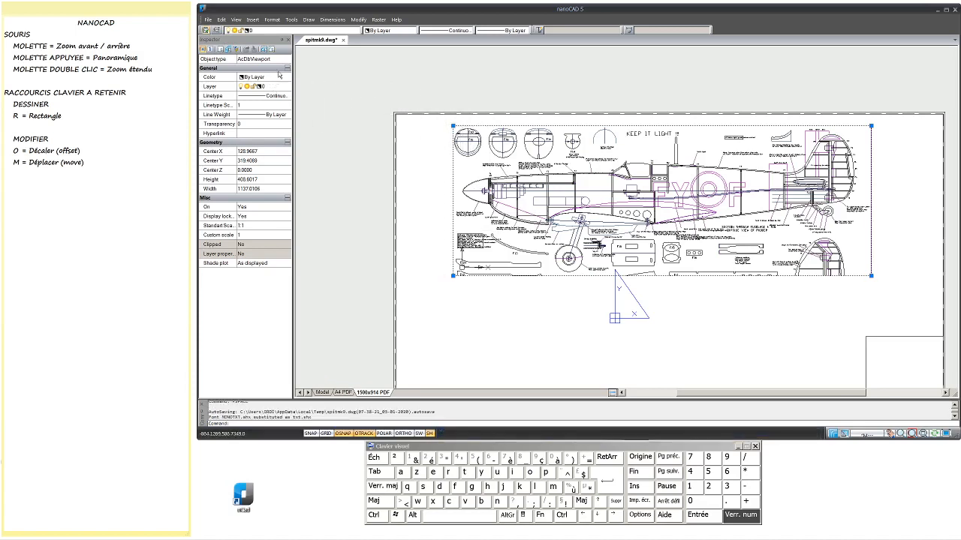
left_click(266, 31)
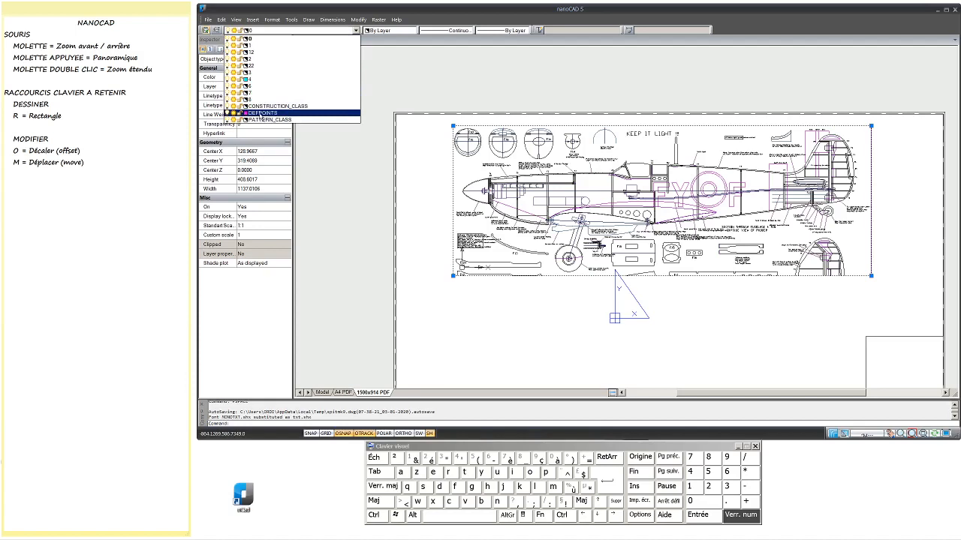
left_click(481, 302)
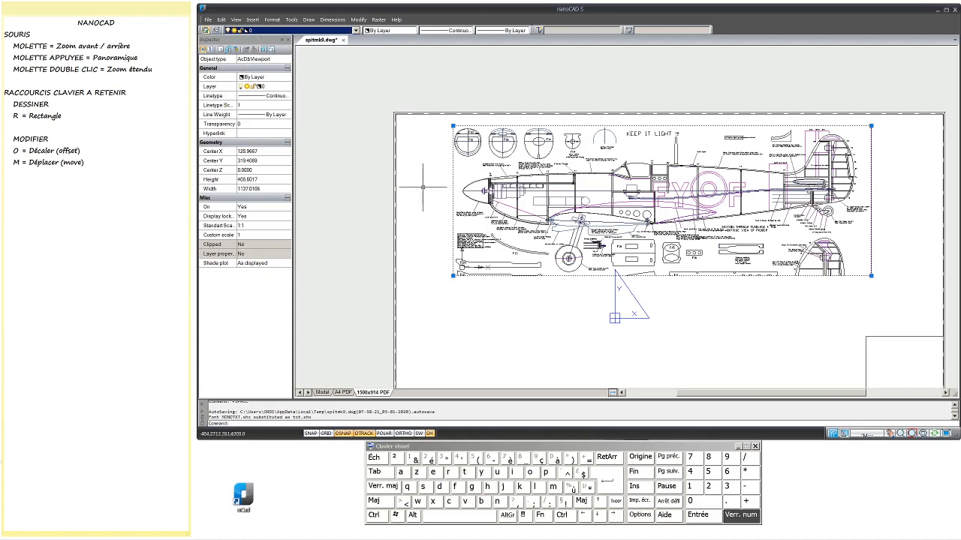
Add an automatic horizontal dimension for the viewport's width below its lower edge.
left_click(292, 20)
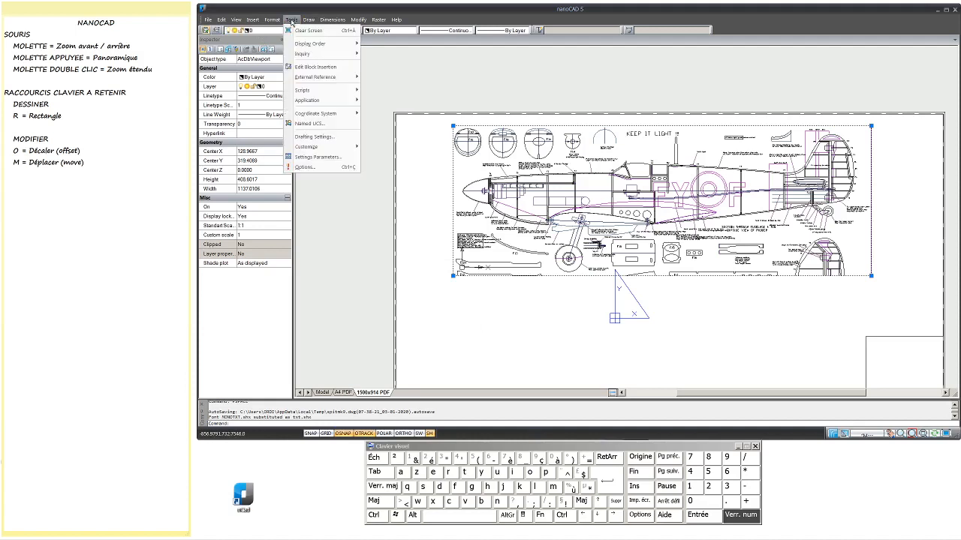
mouse_move(331, 22)
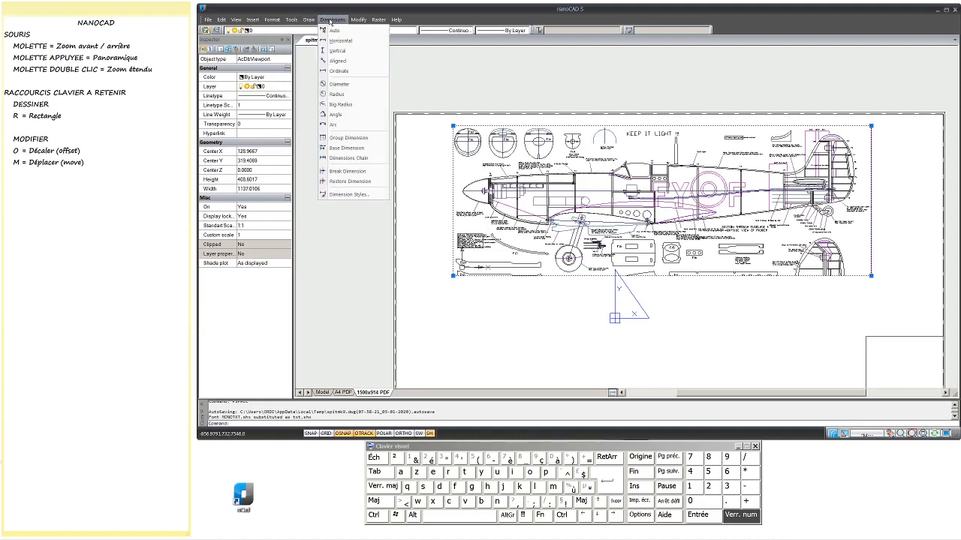
left_click(336, 33)
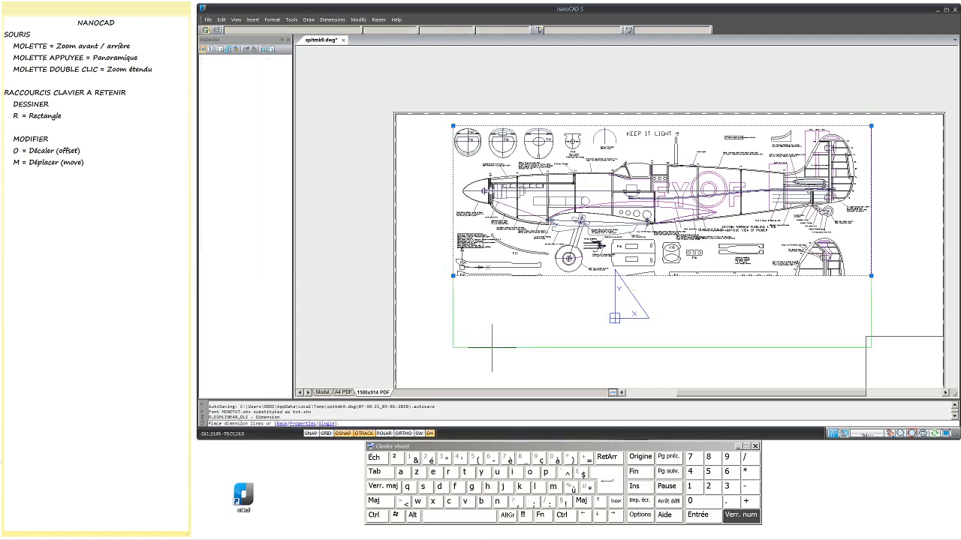
left_click(543, 321)
left_click(510, 354)
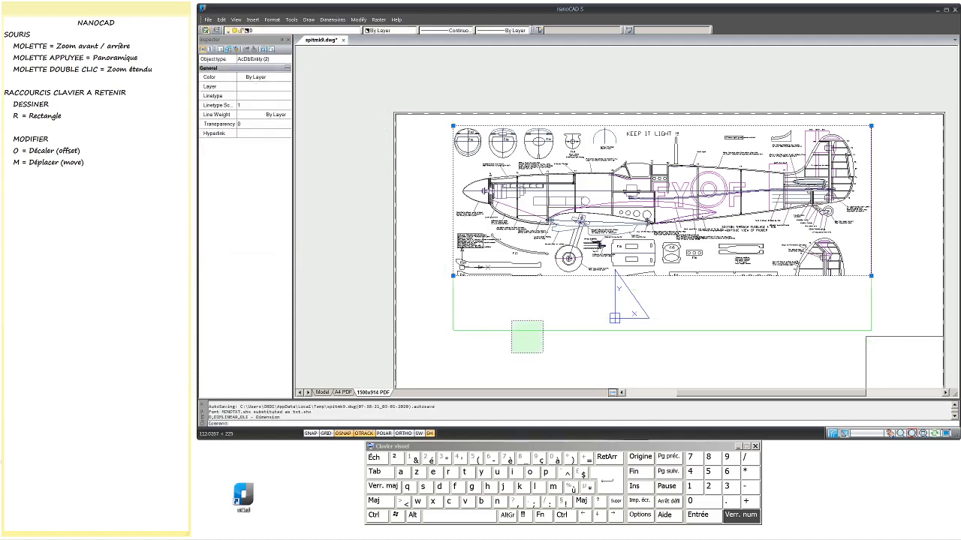
key("Delete")
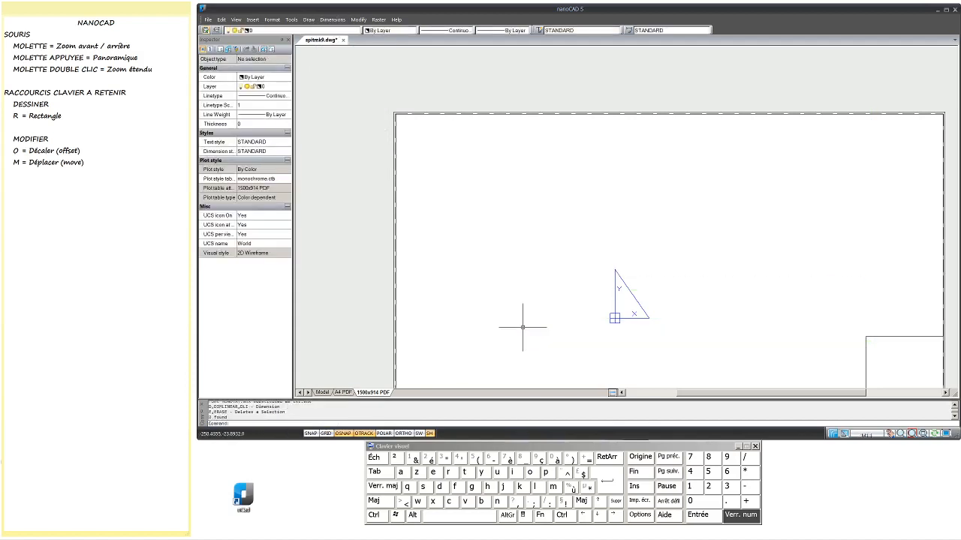
key("ctrl+z")
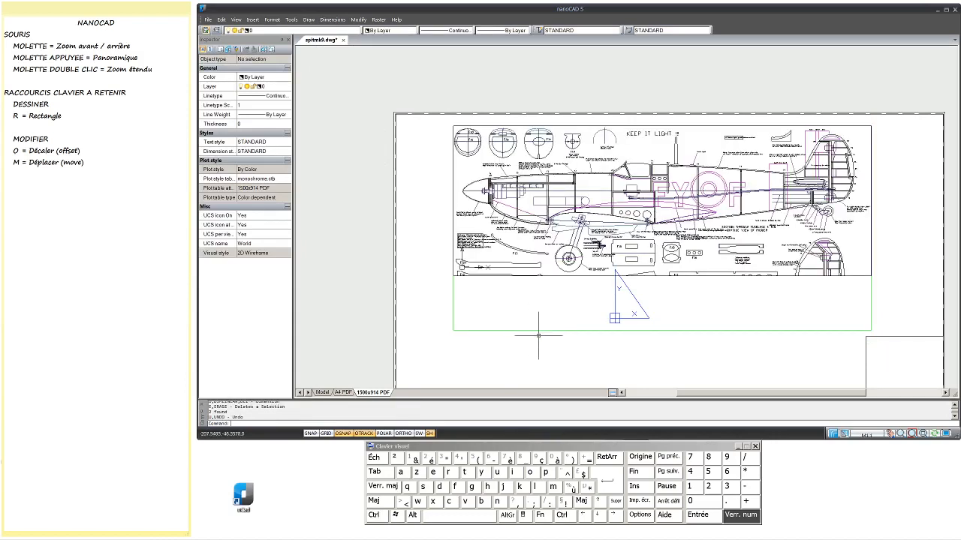
Delete only the width dimension below the aircraft viewport, keeping the viewport.
left_click(550, 331)
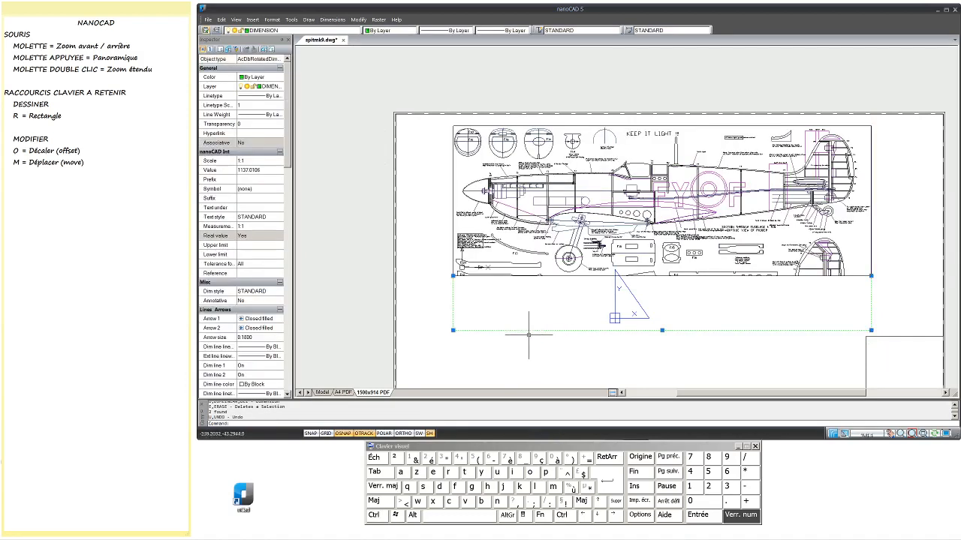
key("Delete")
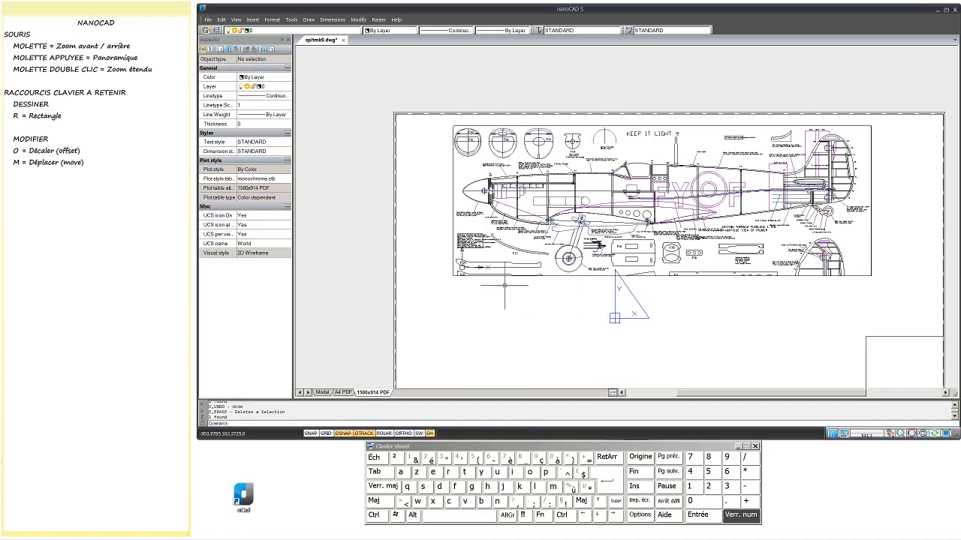
Check the layer list and create a new layer named FEBETRE in the layer manager.
left_click(310, 32)
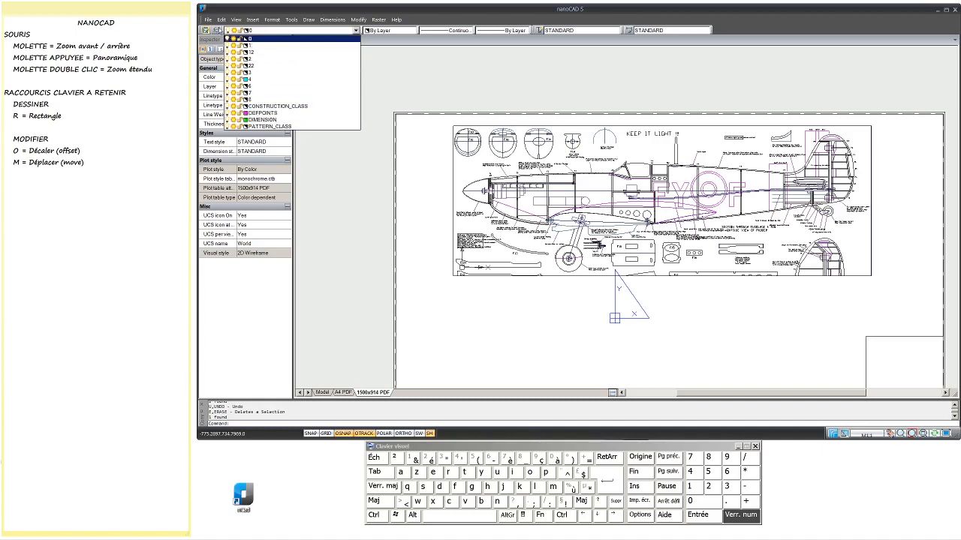
left_click(217, 31)
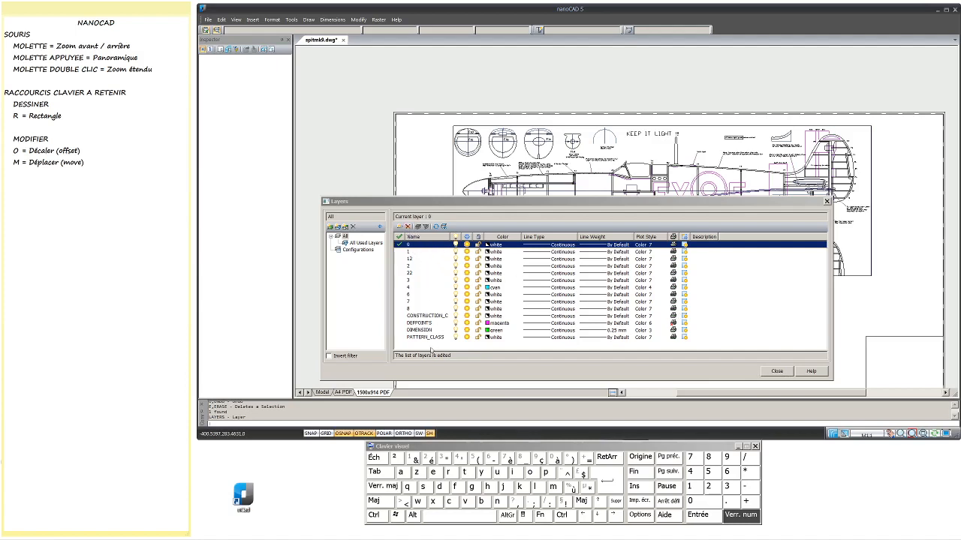
left_click(399, 226)
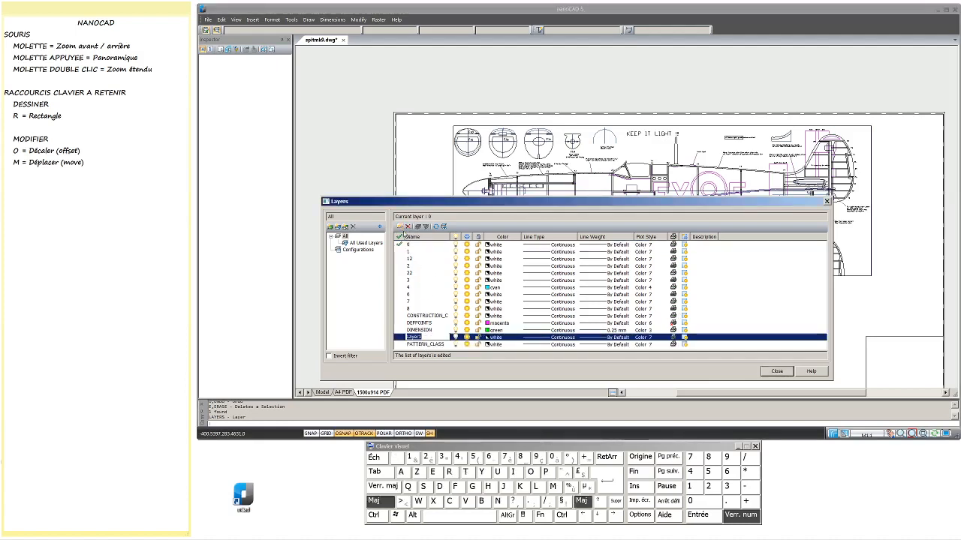
type("FEN")
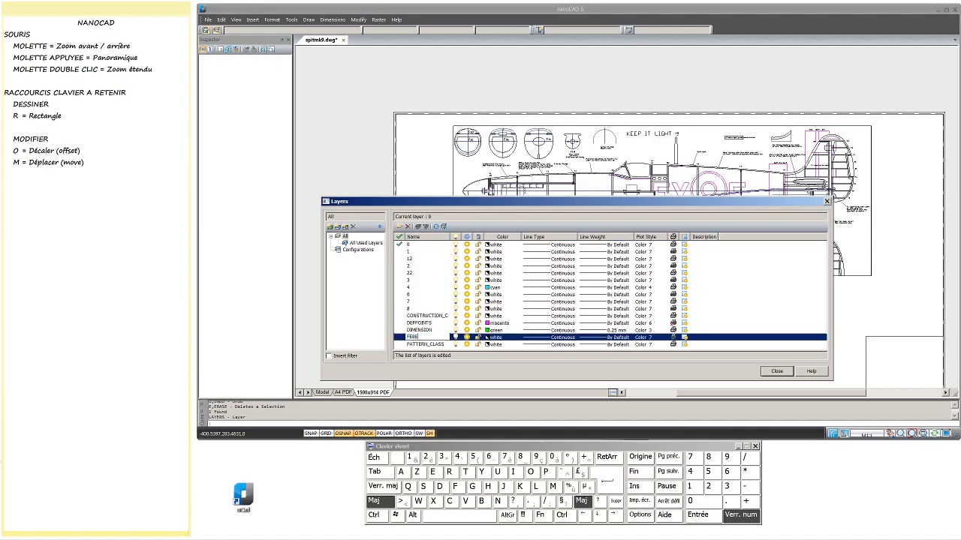
type("EBETRE")
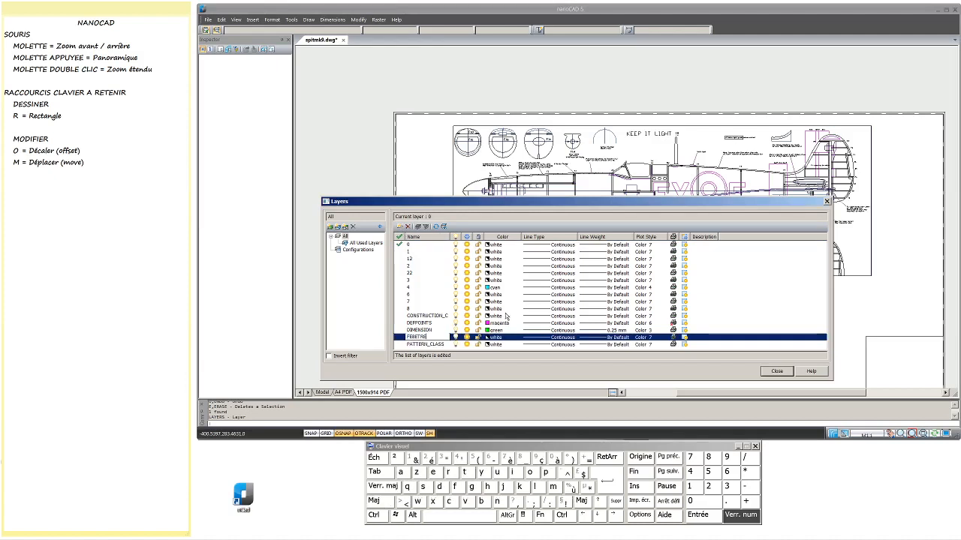
Set the new layer's colour to magenta and turn off its plotting.
left_click(494, 338)
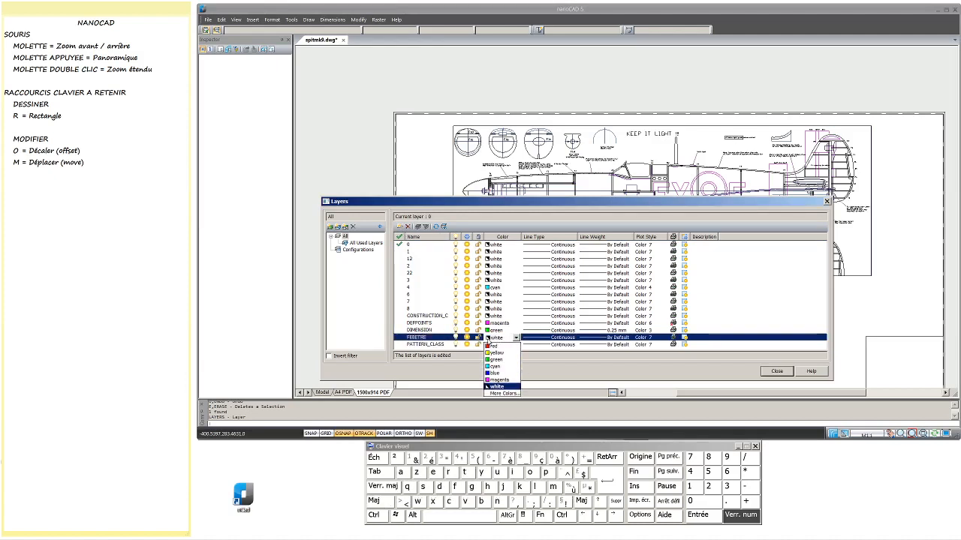
left_click(502, 381)
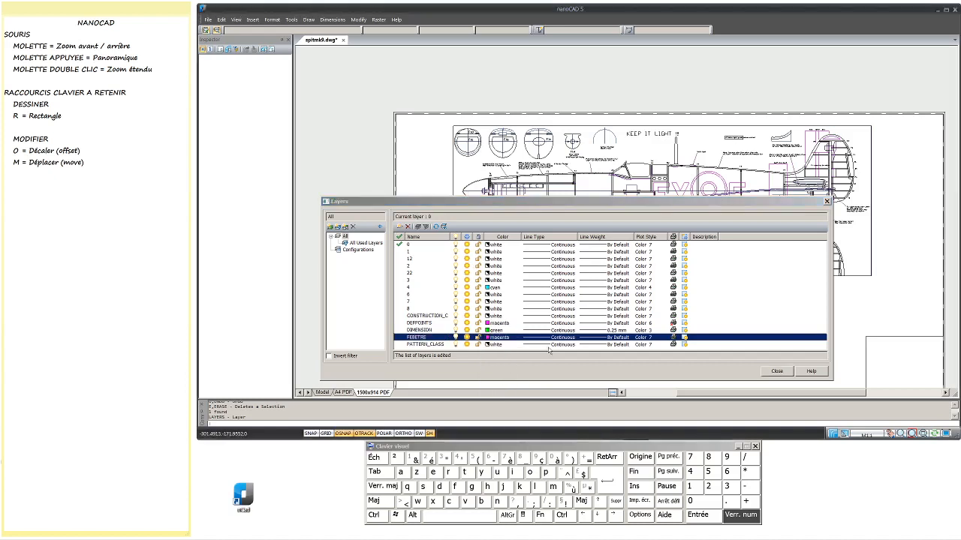
left_click(673, 339)
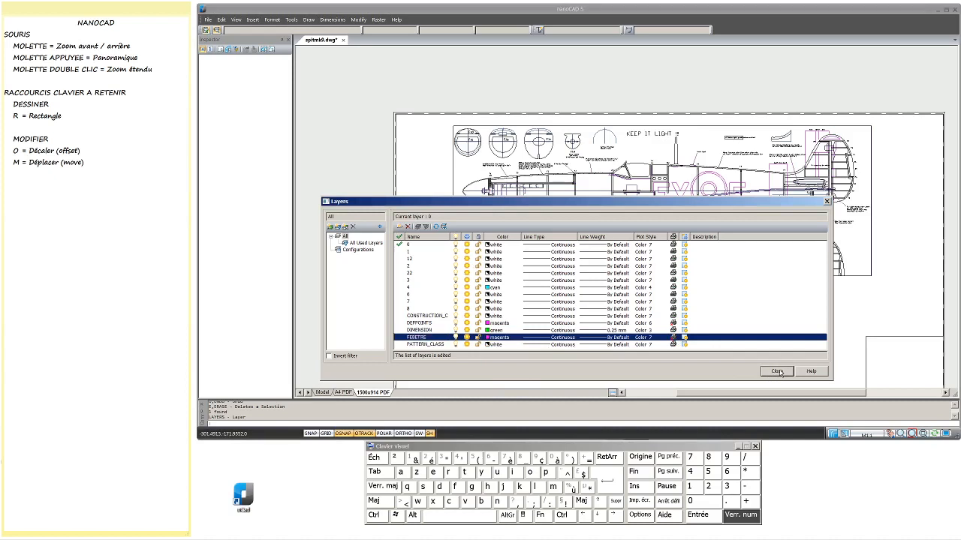
Correct the new layer's name to FENETRE and close the layer manager.
double_click(415, 338)
left_click(418, 337)
type("N")
left_click(606, 410)
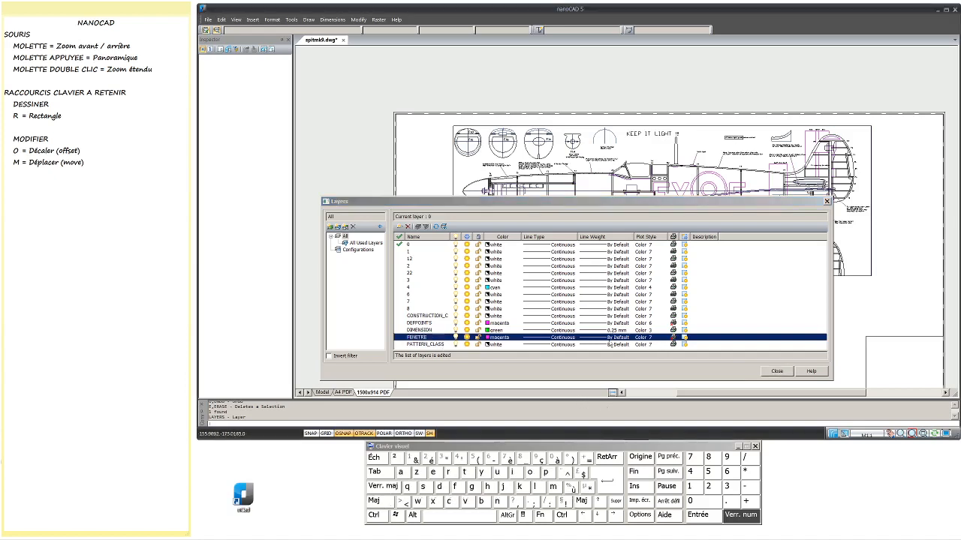
left_click(776, 371)
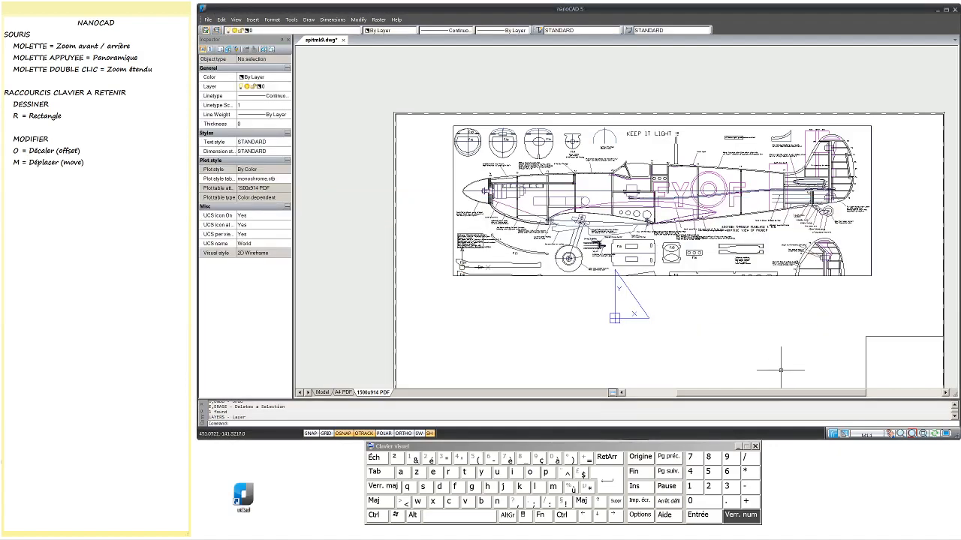
Assign the aircraft viewport to the FENETRE layer and clear the selection.
left_click(562, 277)
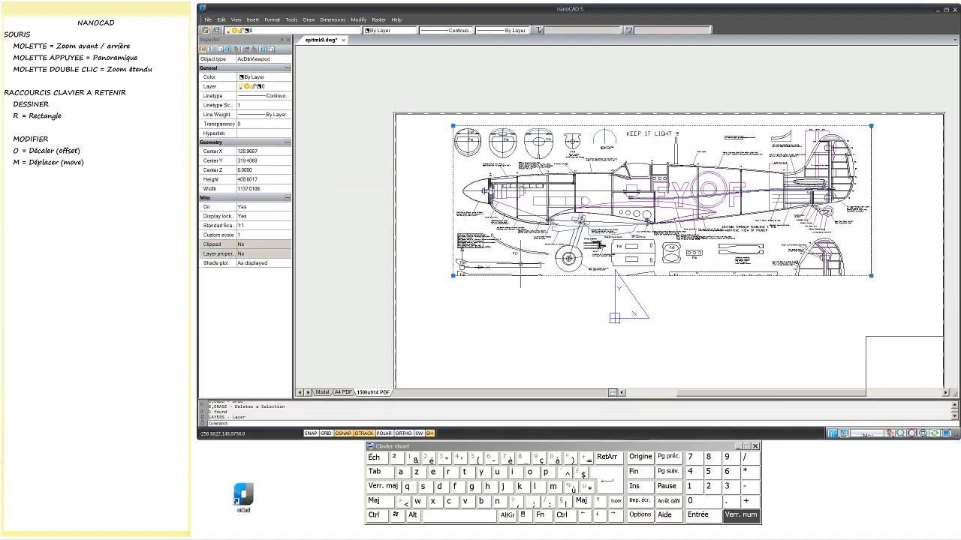
left_click(273, 90)
left_click(286, 86)
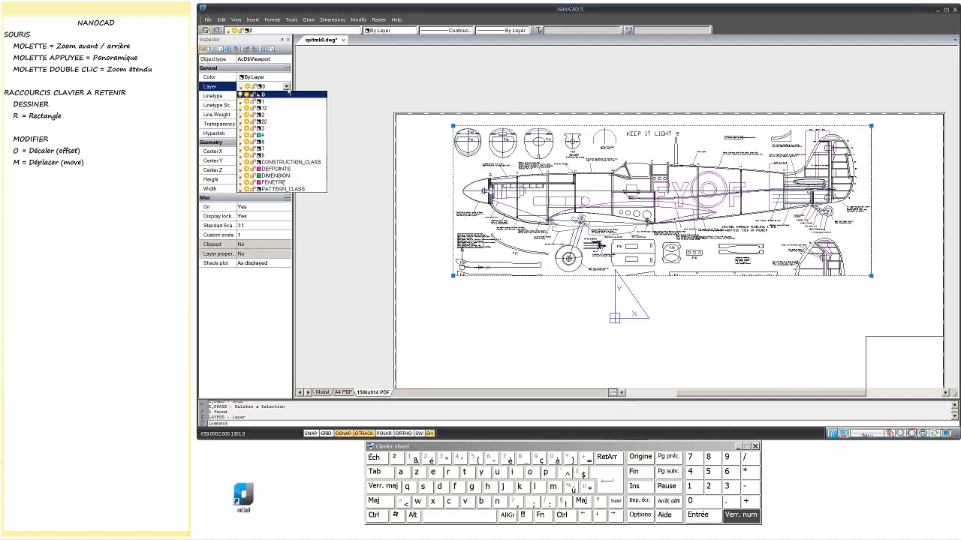
left_click(295, 183)
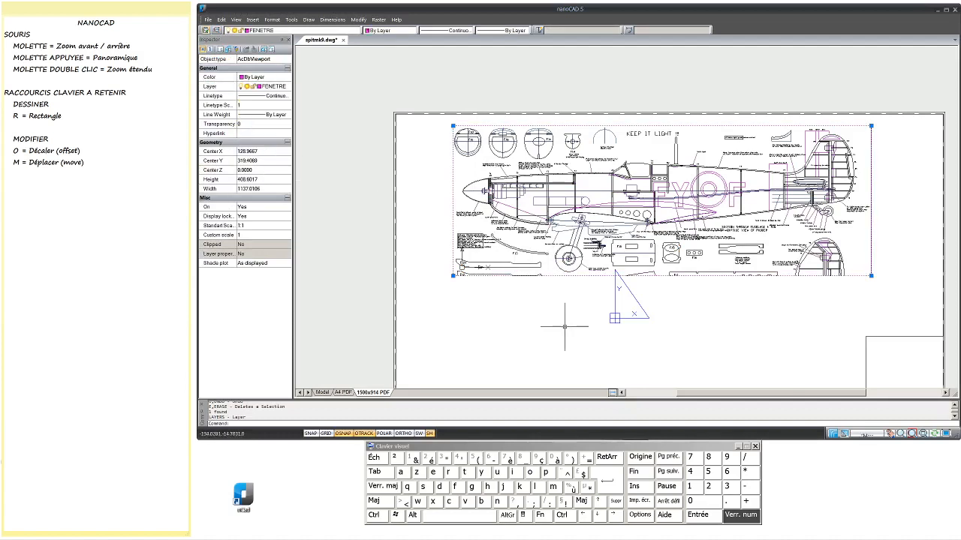
key("Escape")
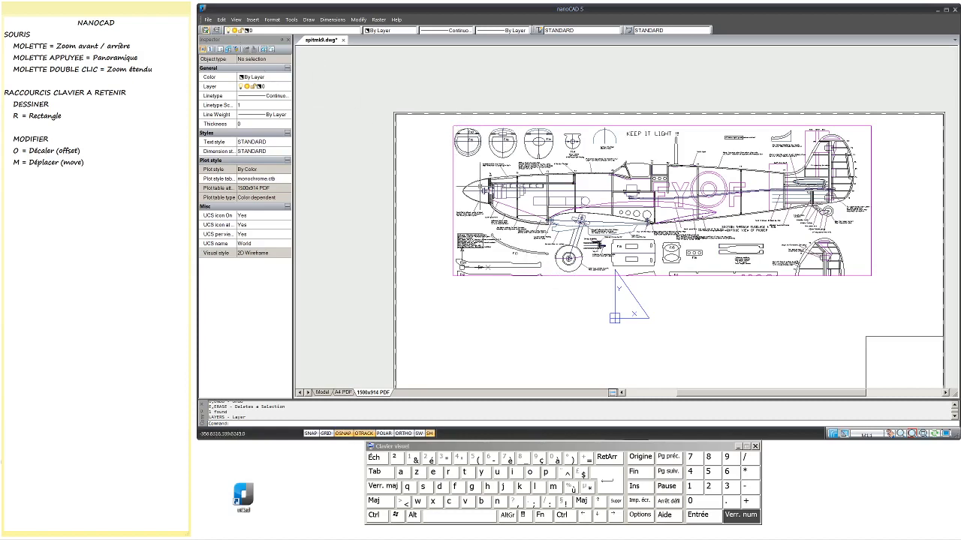
Freeze the FENETRE layer in the layer manager to hide the viewport frame.
middle_click_drag(457, 128, 463, 140)
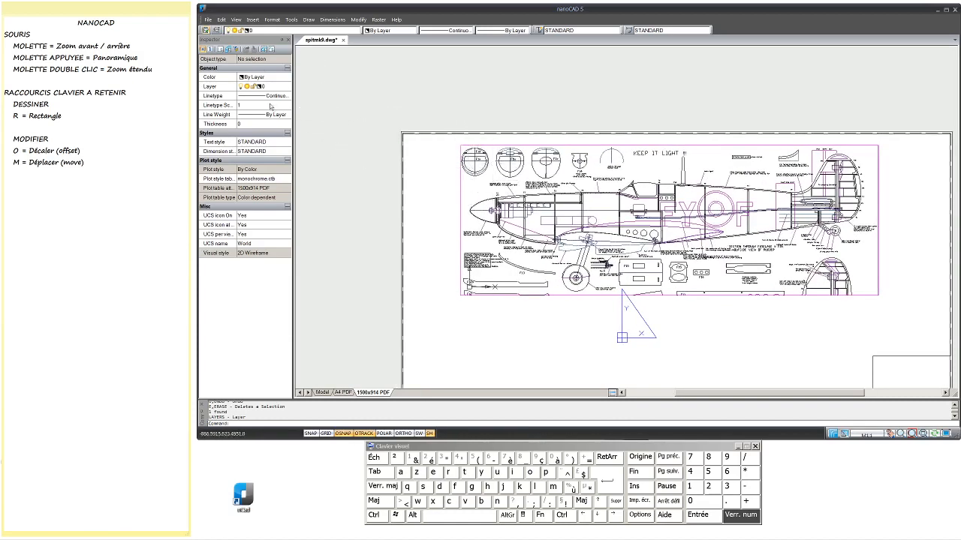
left_click(217, 30)
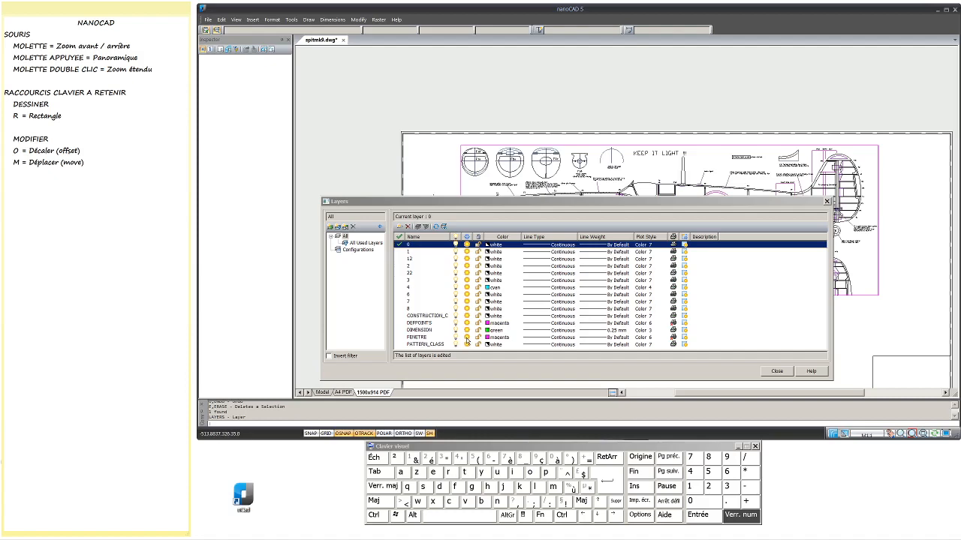
left_click(466, 337)
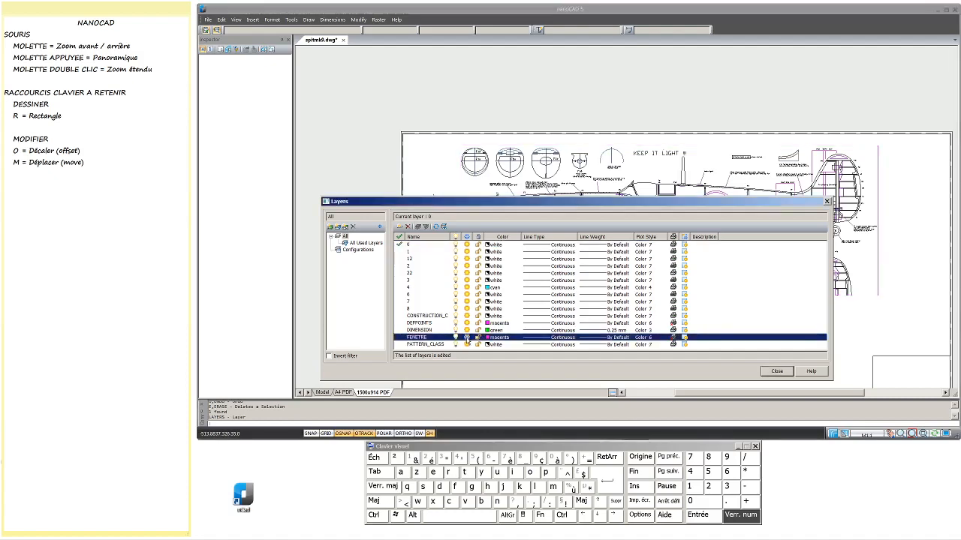
left_click(777, 371)
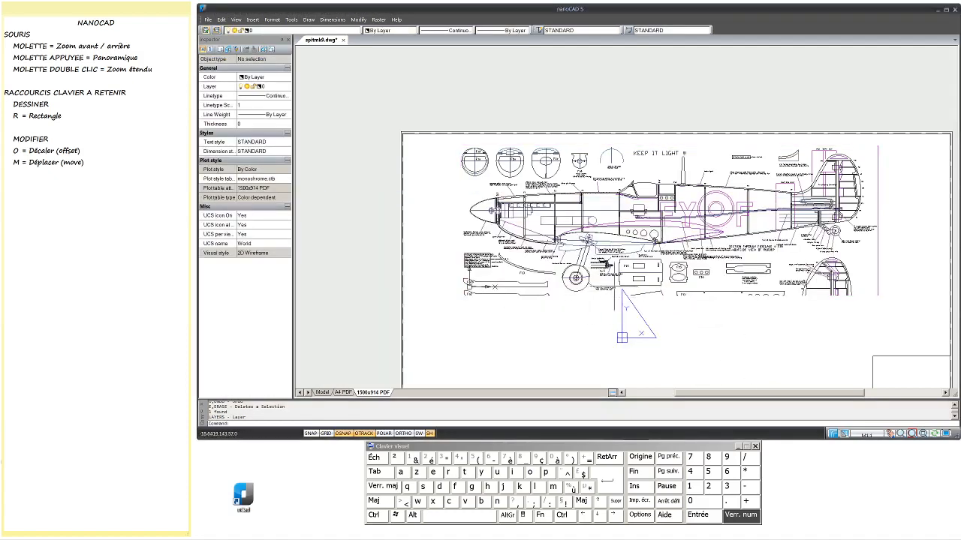
Activate the frameless aircraft viewport, test-select the parts in its lower-left corner with a crossing window, and clear the selection.
middle_click_drag(626, 300, 495, 258)
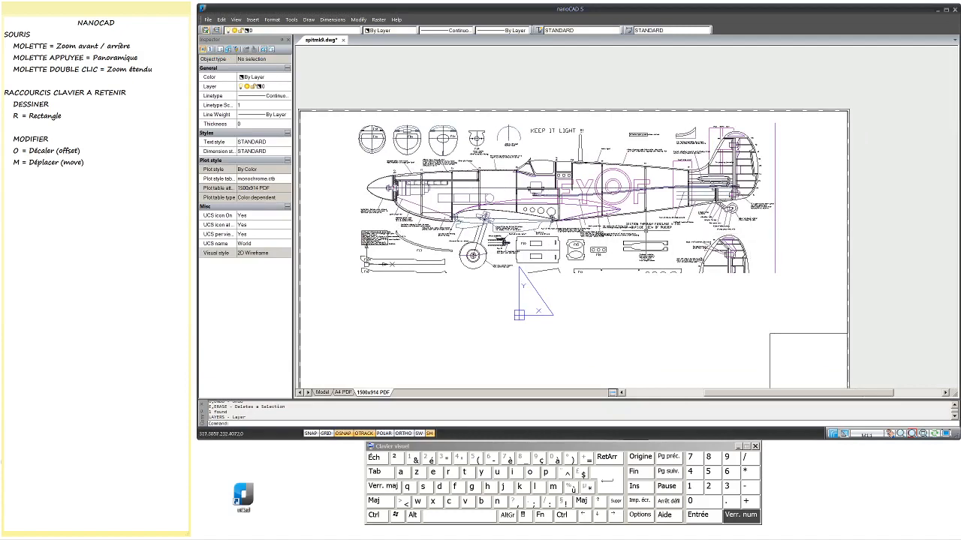
middle_click_drag(419, 233, 467, 249)
double_click(465, 223)
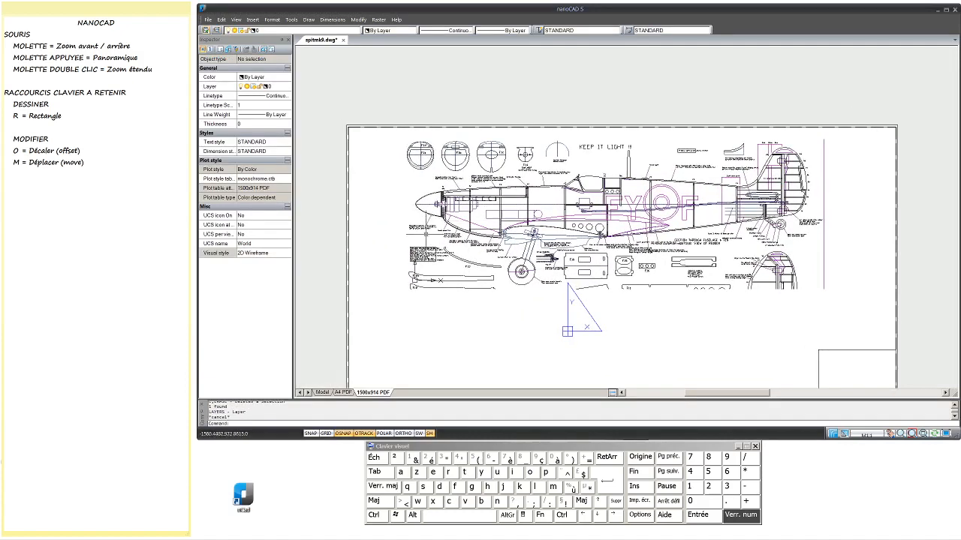
left_click(414, 264)
left_click(376, 292)
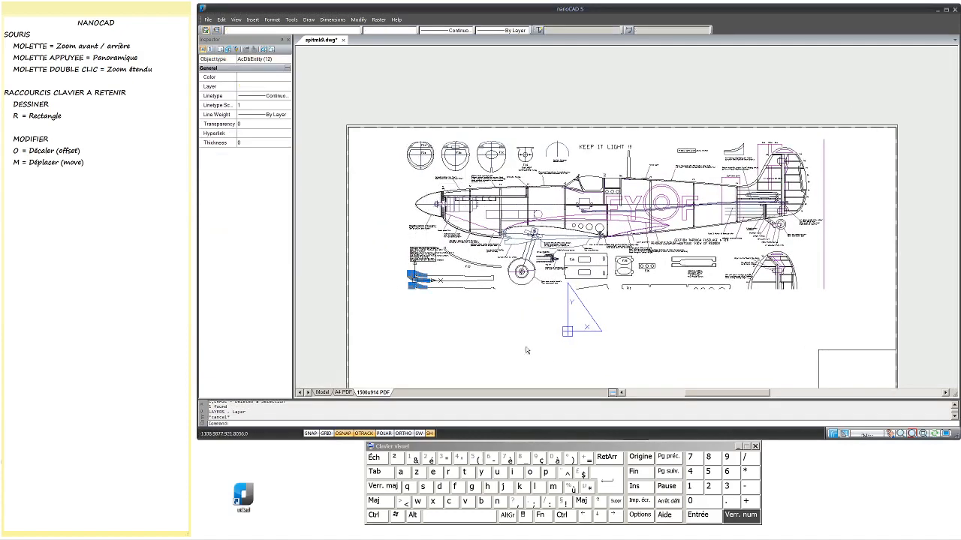
key("Escape")
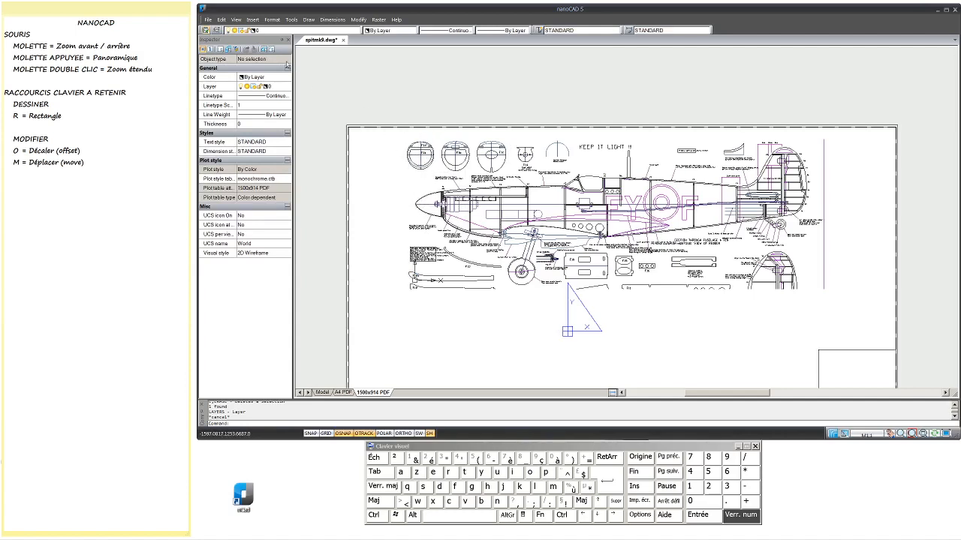
Thaw the FENETRE layer to show the viewport frame again, and return to paper space.
left_click(278, 31)
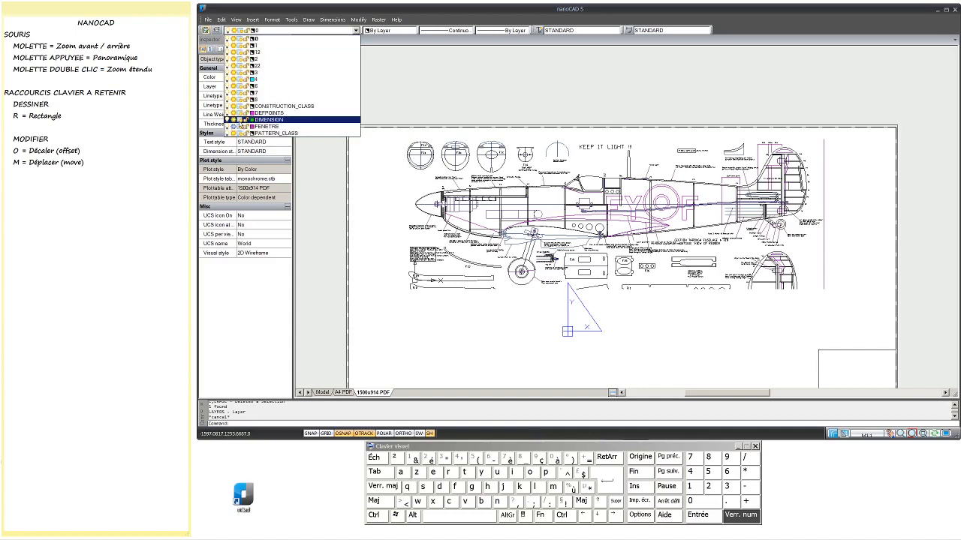
left_click(233, 126)
left_click(459, 307)
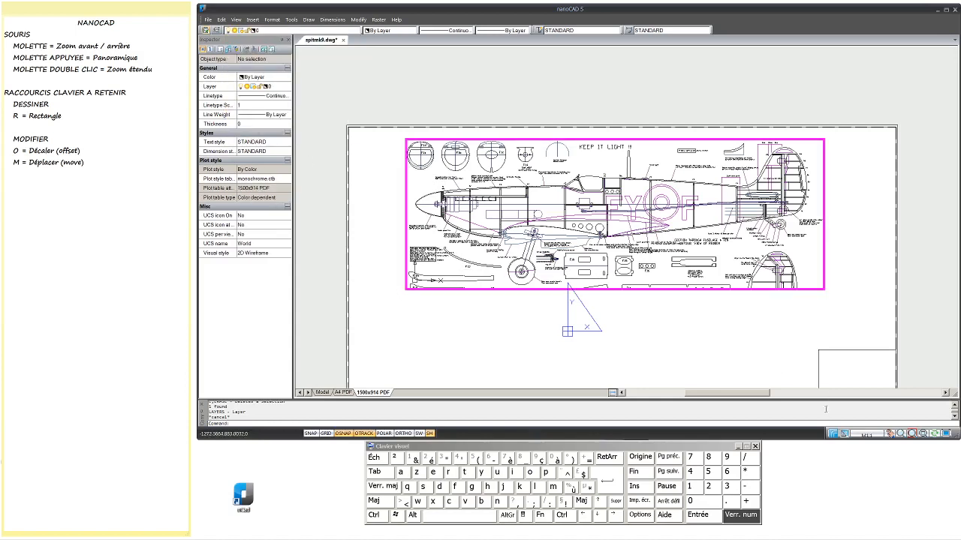
left_click(843, 434)
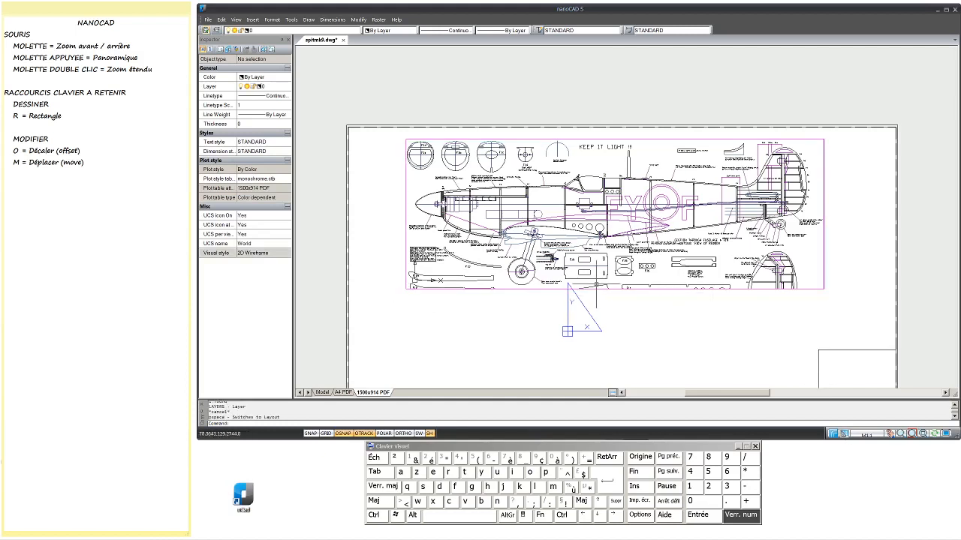